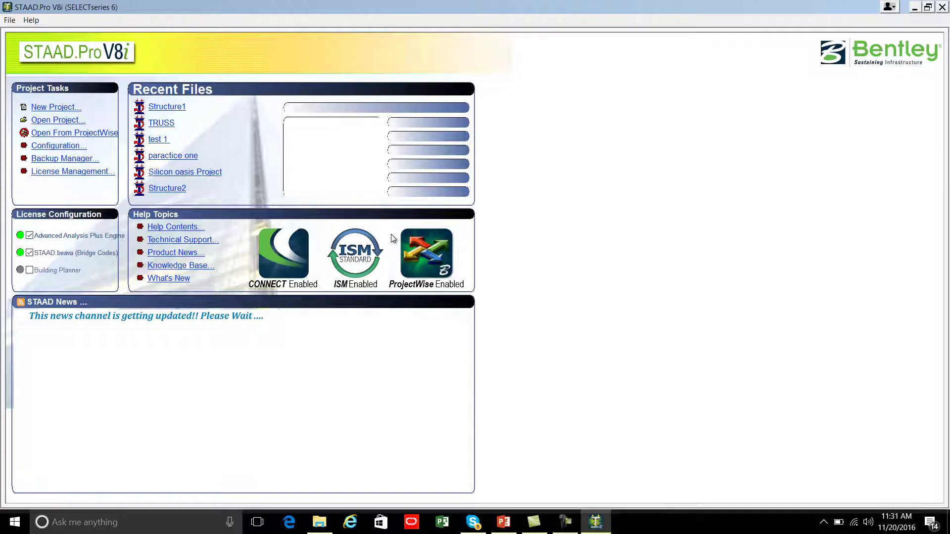
- Start a new Space project named TRUSS in Meter and KiloNewton, overwriting the existing file
left_click(55, 108)
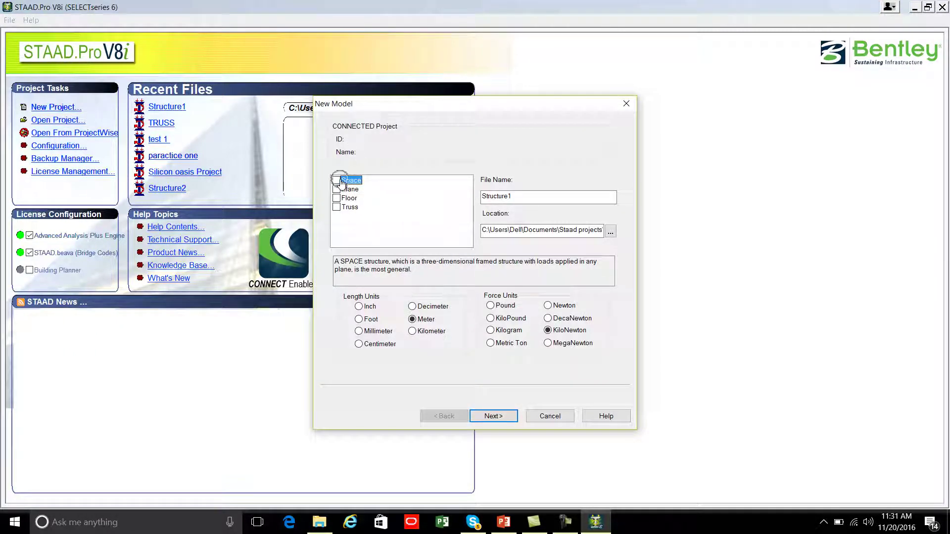
left_click(337, 180)
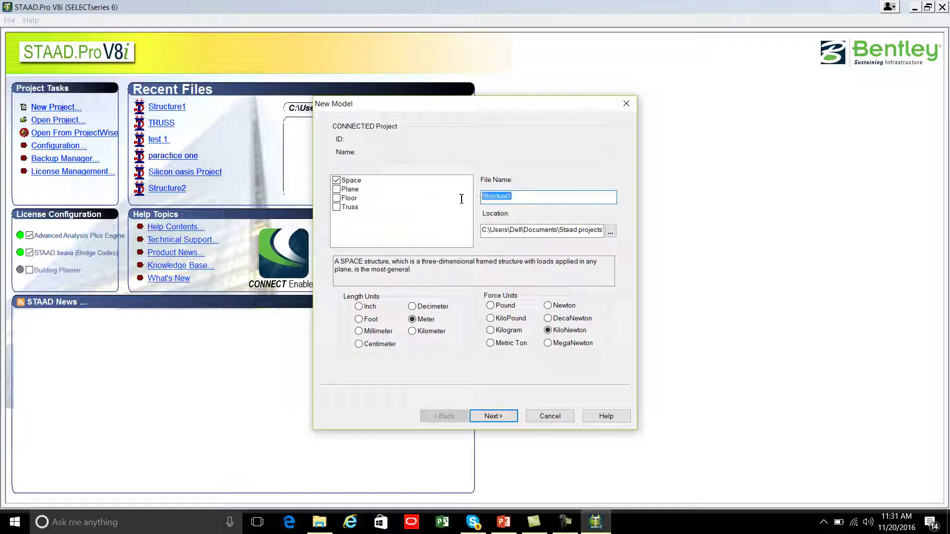
key("BackSpace")
type("TRUSS")
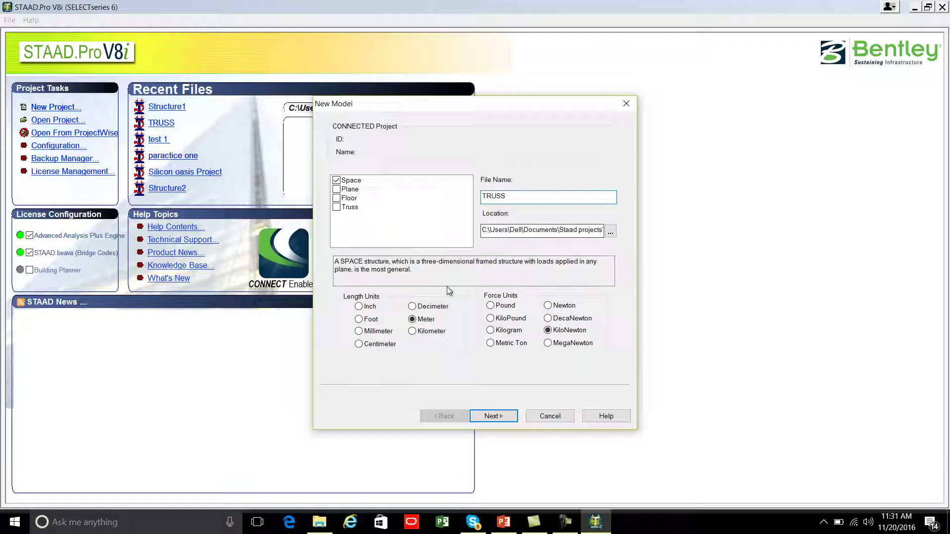
left_click(418, 324)
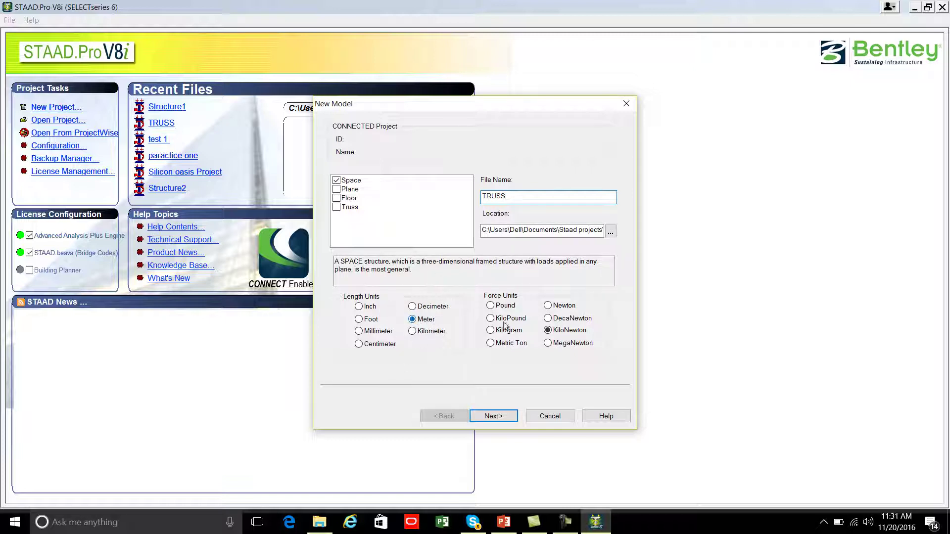
left_click(562, 332)
left_click(496, 417)
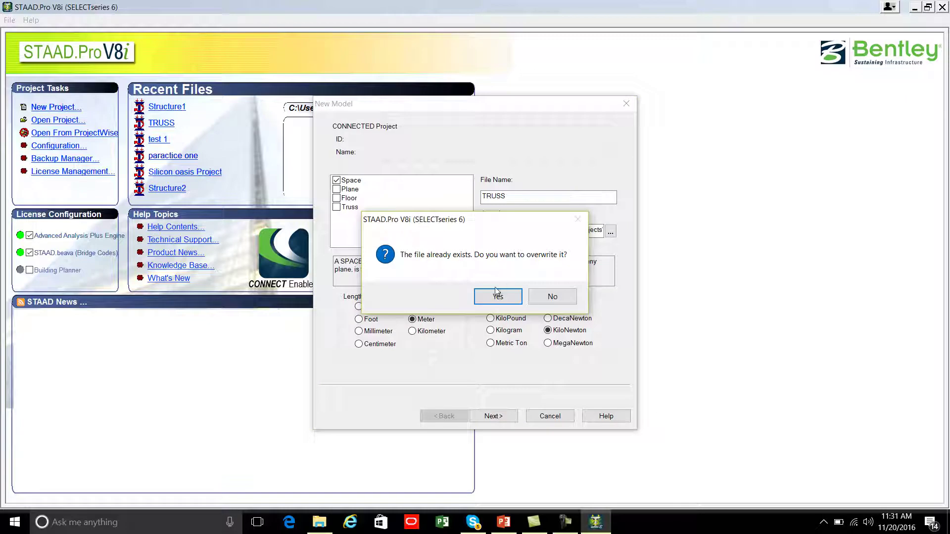
left_click(498, 296)
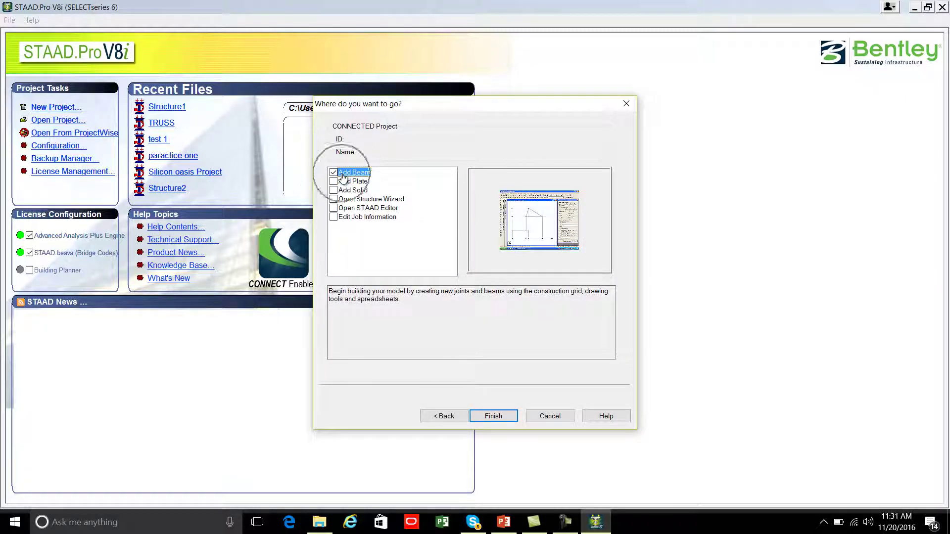
left_click(486, 409)
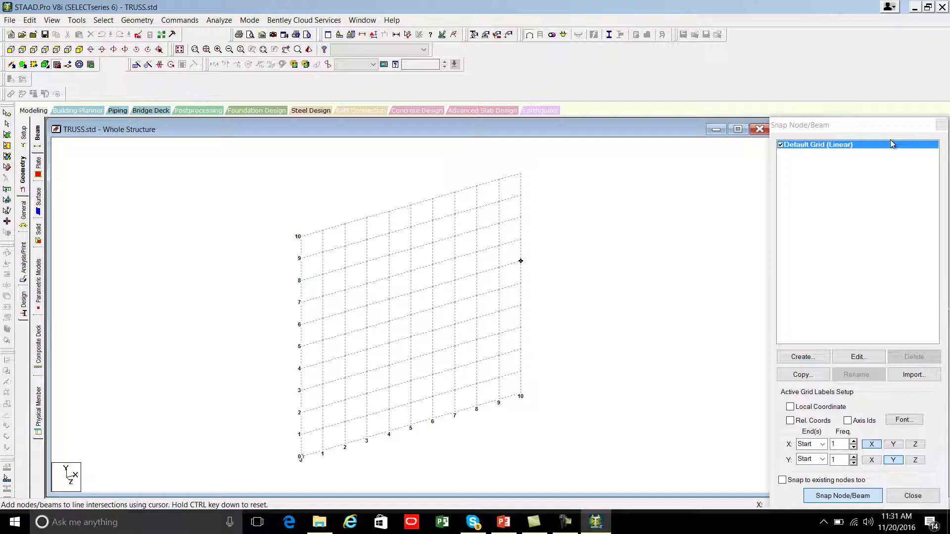
- Move the docked Snap Node/Beam panel, then close it
left_click(878, 130)
left_click_drag(878, 130, 868, 95)
left_click(791, 98)
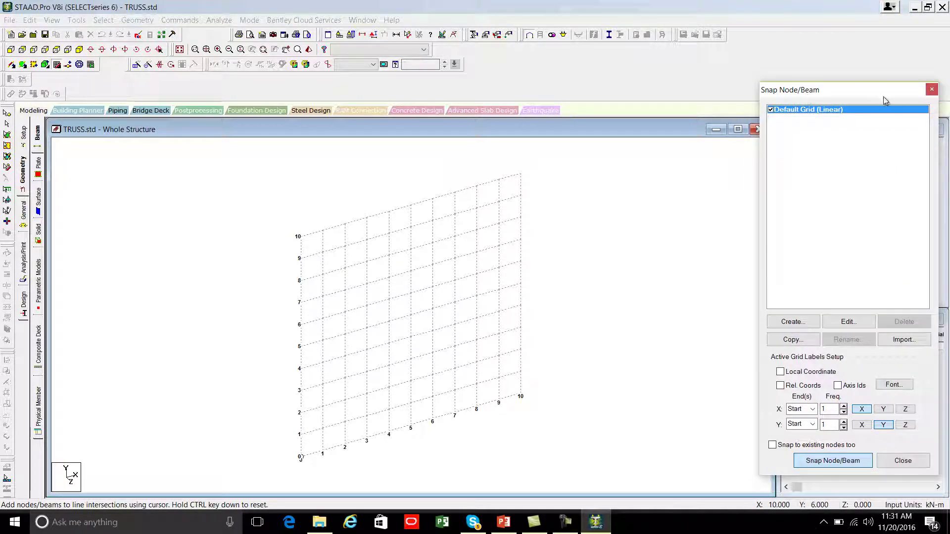
left_click(932, 91)
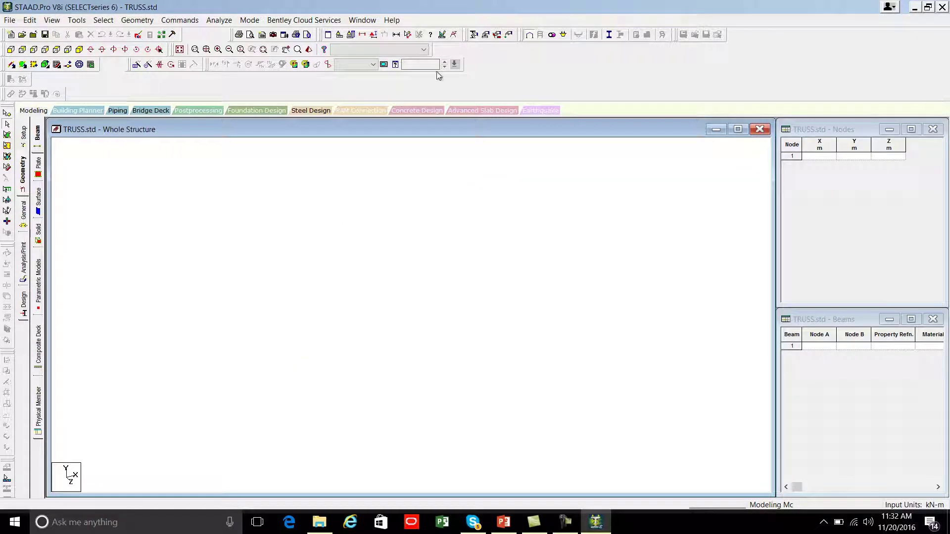
- Reopen Snap Node/Beam from Geometry > Snap/Grid Node > Beam and float it beside the view
left_click(139, 20)
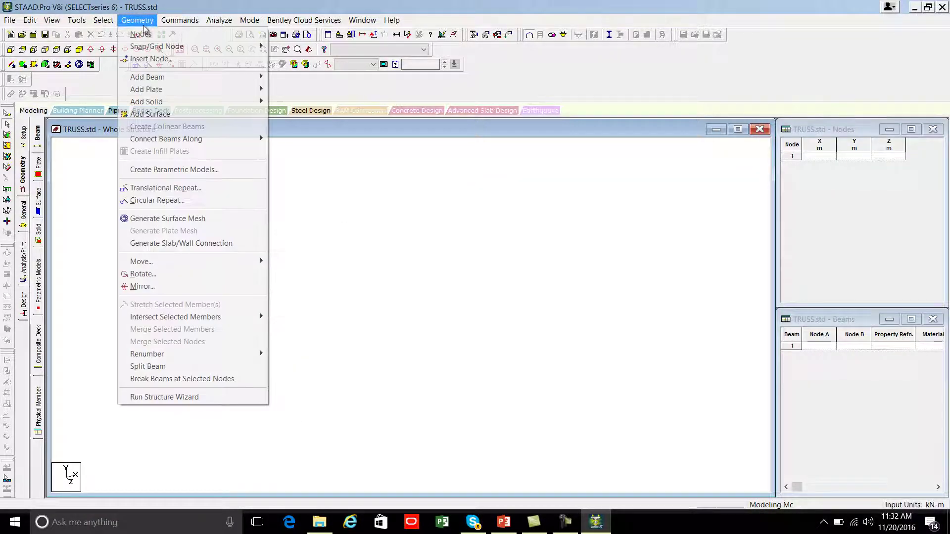
mouse_move(156, 48)
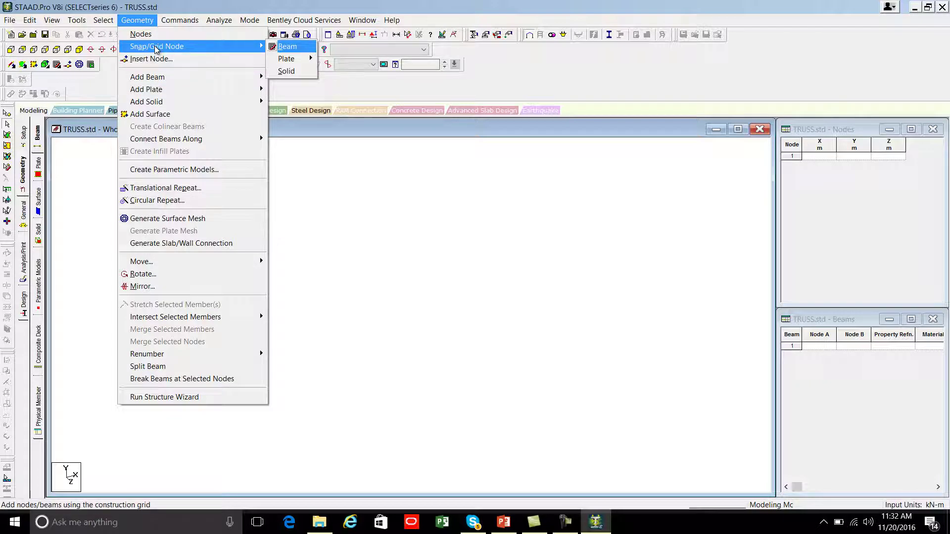
left_click(287, 47)
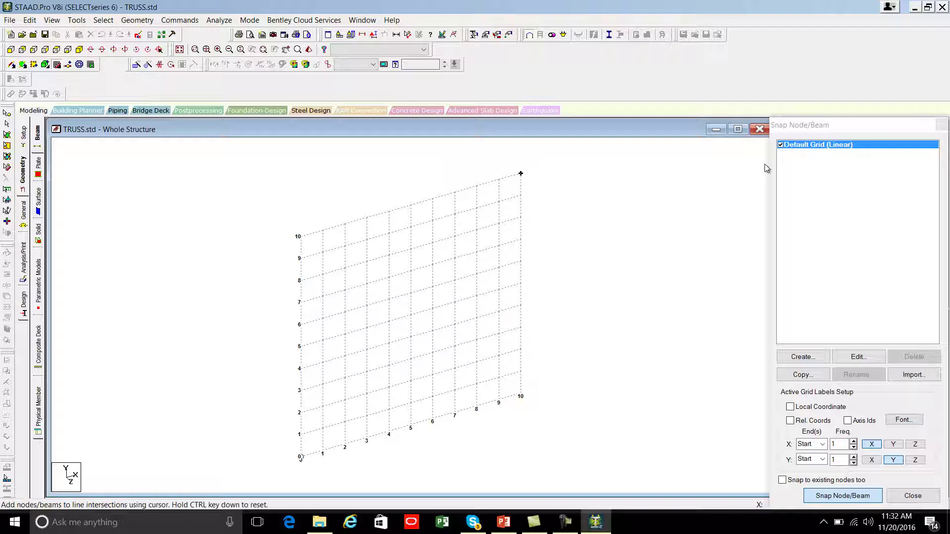
left_click_drag(798, 126, 798, 82)
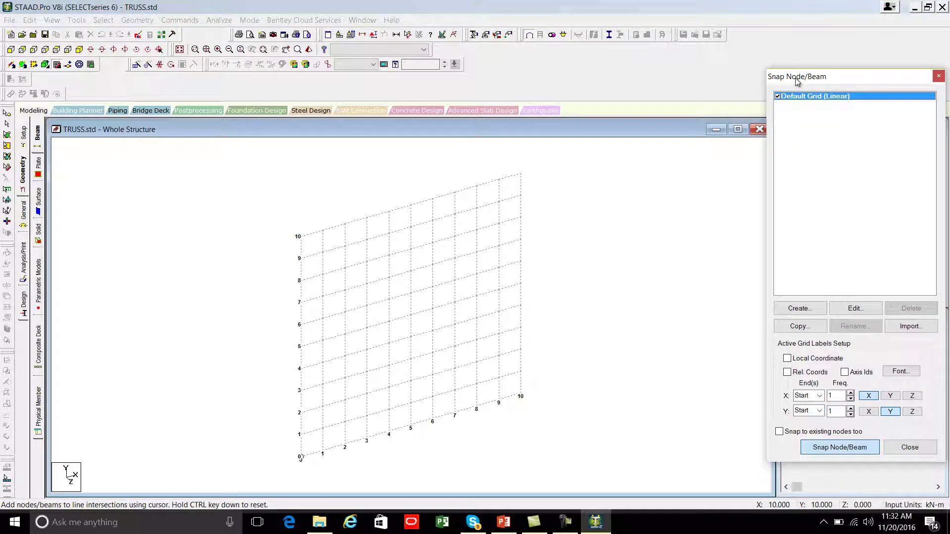
- Create a Linear grid named 'TRUSS REFERENCE GRID' on the X-Y plane at angle 0
left_click(794, 312)
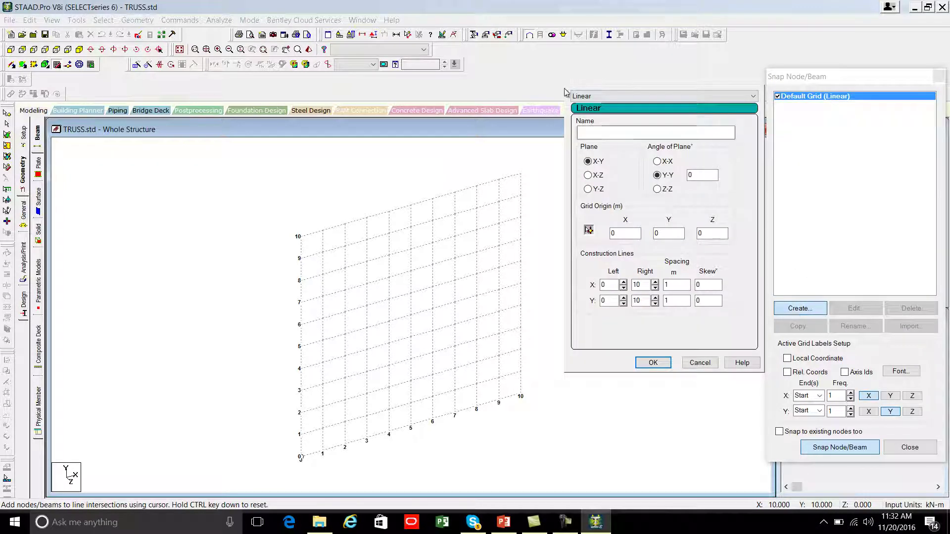
left_click(593, 97)
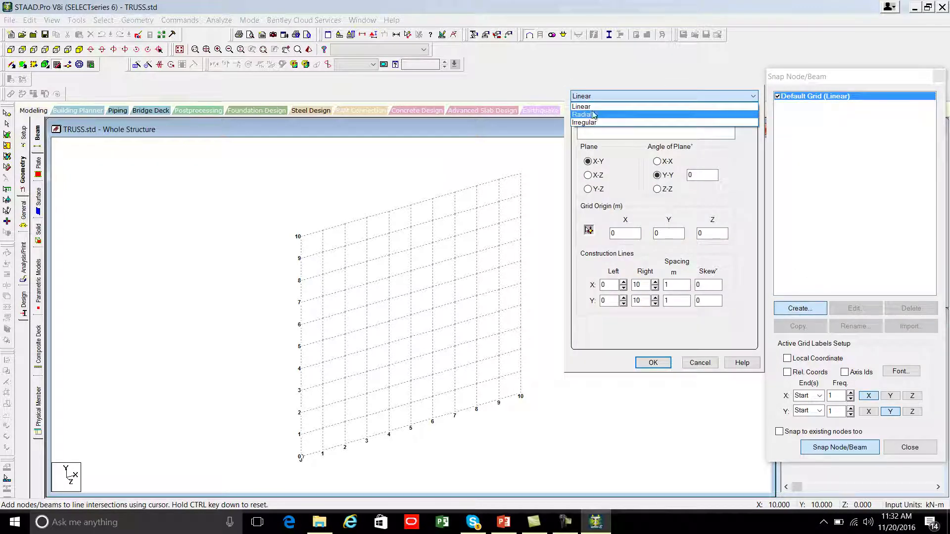
left_click(594, 107)
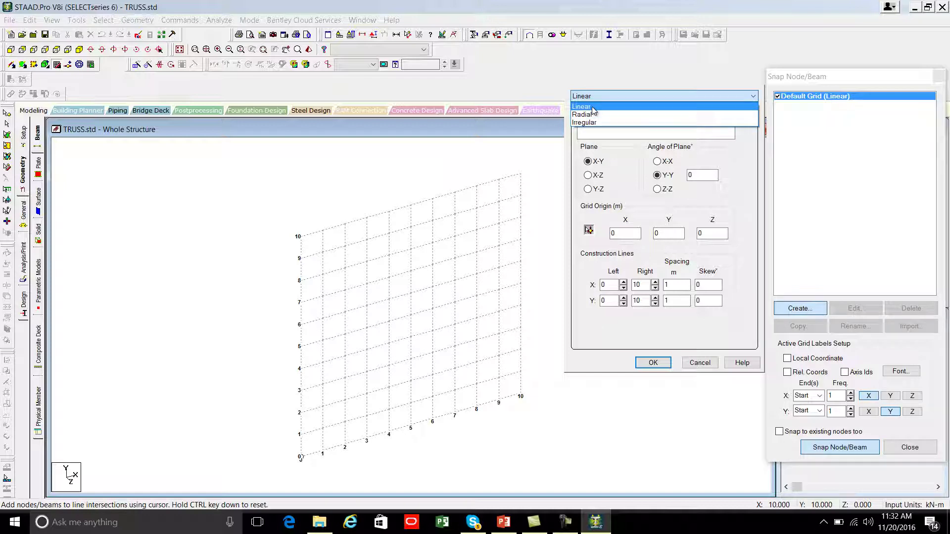
left_click(593, 131)
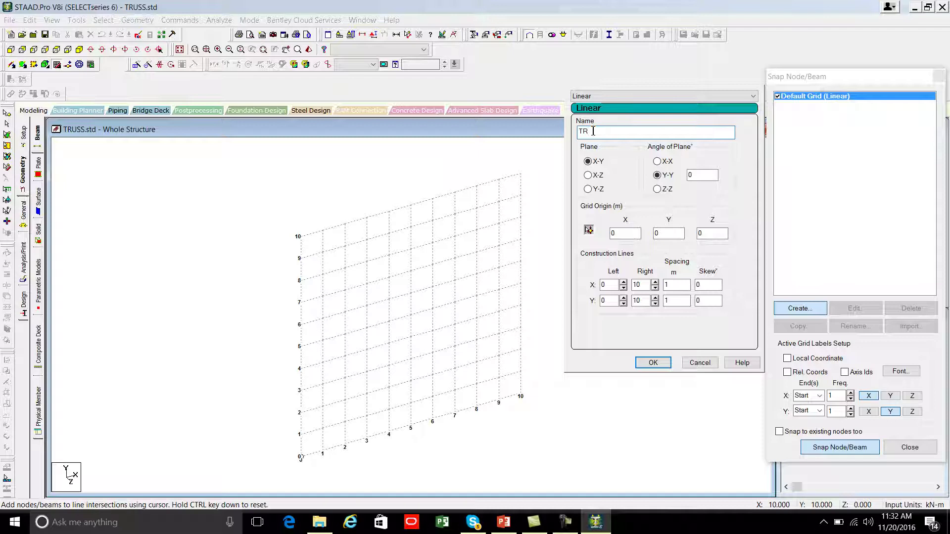
type("TRUSS REFERENCE GRID")
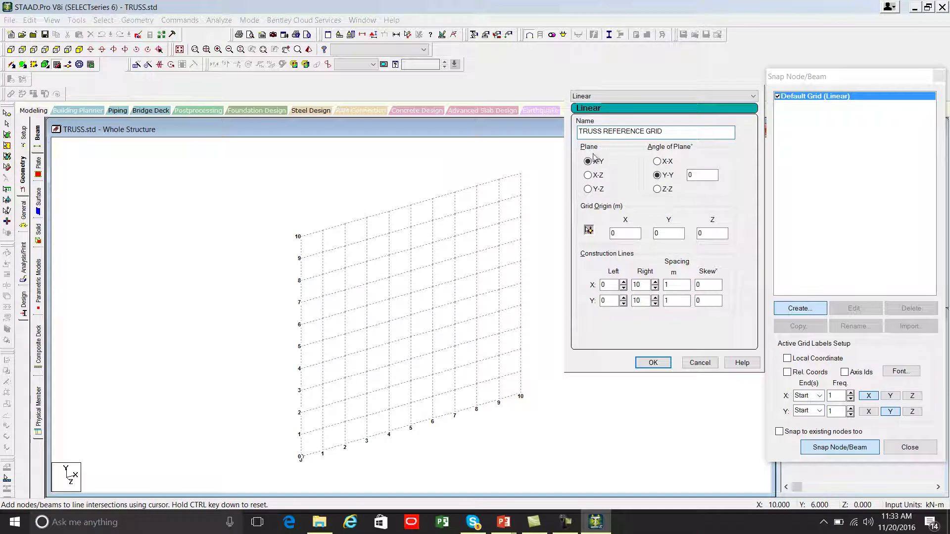
key("ctrl")
key("ctrl")
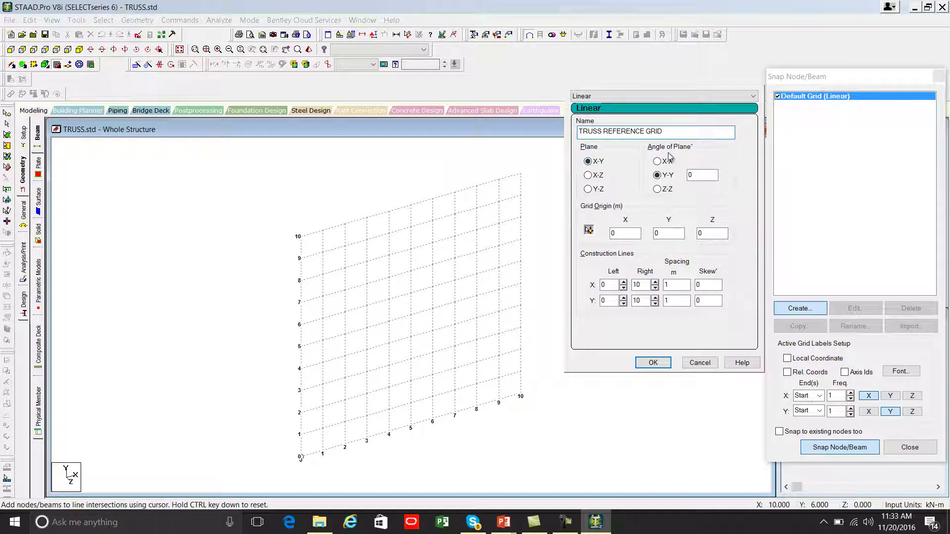
key("ctrl")
key("ctrl")
double_click(685, 175)
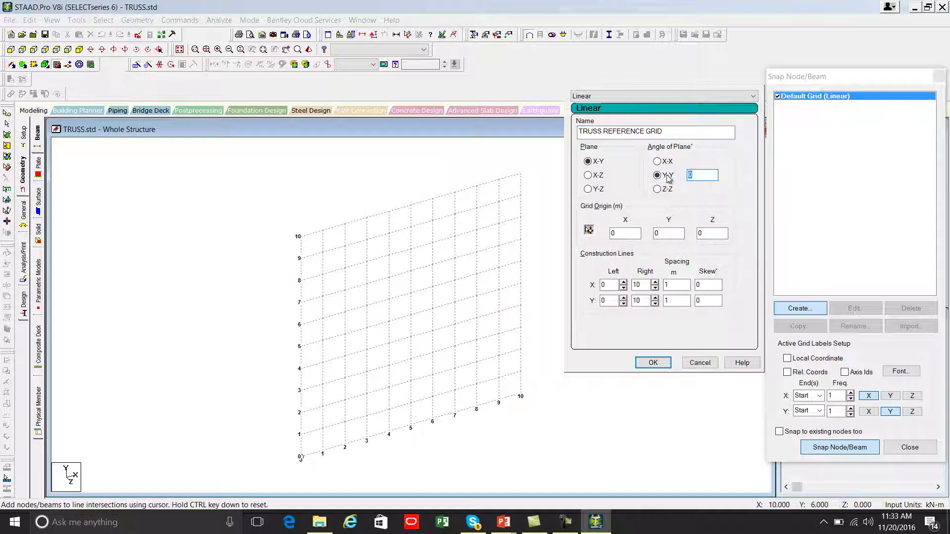
key("ctrl")
double_click(652, 235)
double_click(700, 234)
left_click(589, 231)
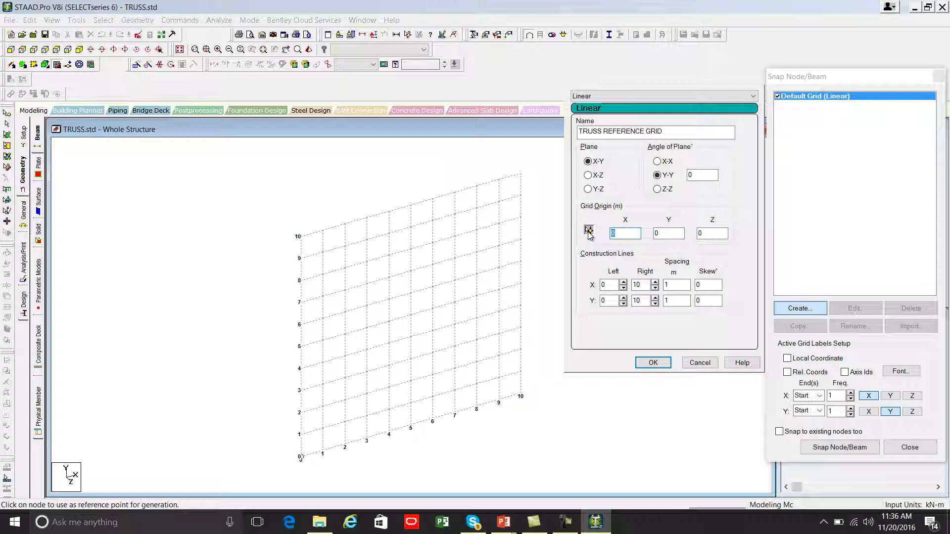
left_click(500, 270)
left_click(590, 230)
- Keep X construction lines from 0 to 10 and set the X spacing to 5 m
left_click(609, 284)
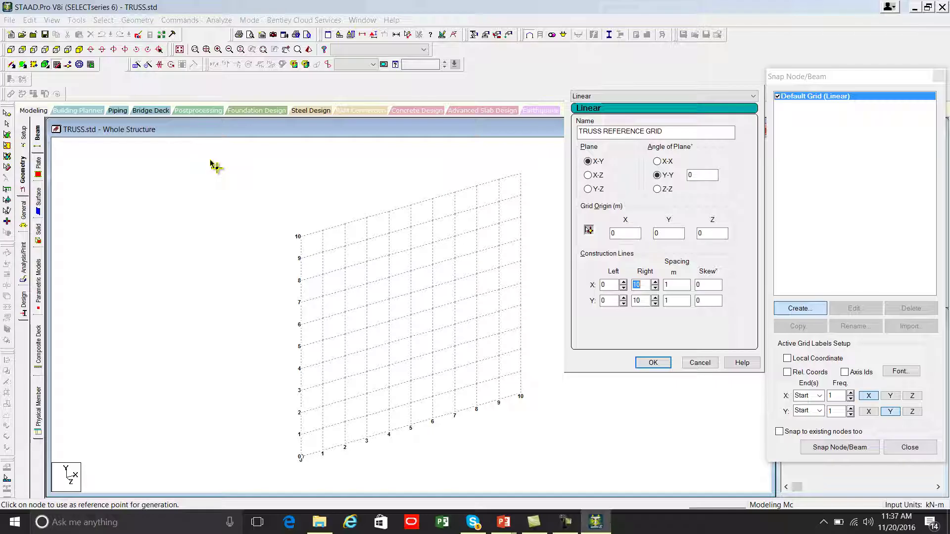
left_click_drag(643, 284, 630, 280)
double_click(671, 286)
- Set Y construction lines 0 to 5 at 2 m spacing, leaving both skews at 0
left_click(647, 302)
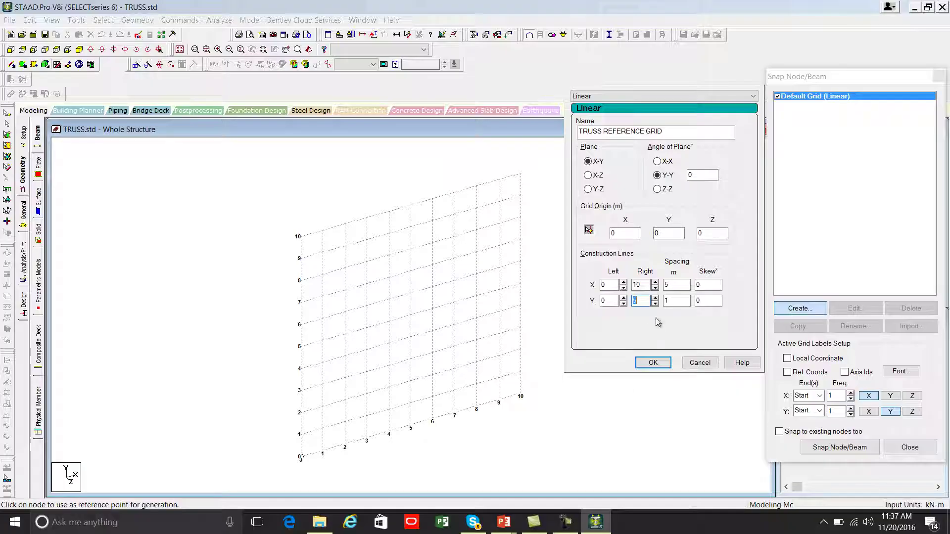
key("Tab")
type("2")
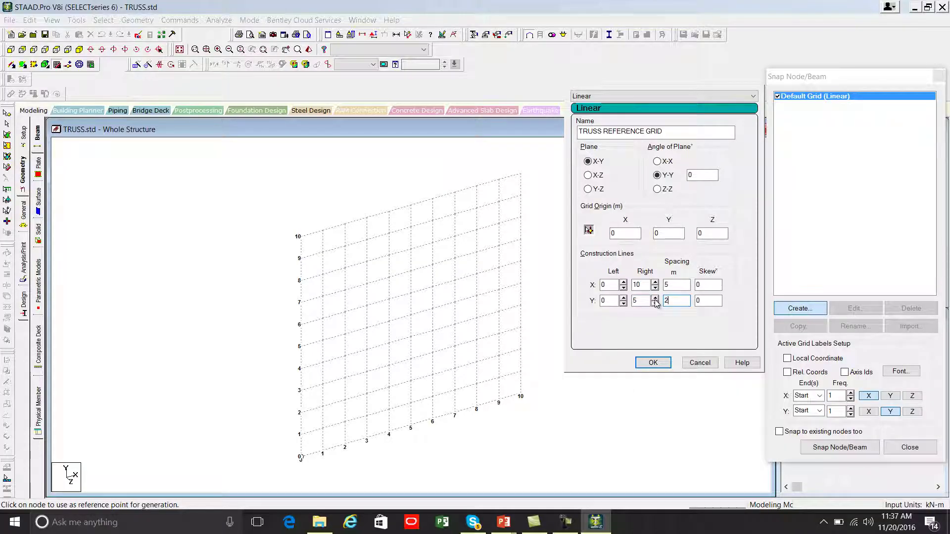
left_click(696, 287)
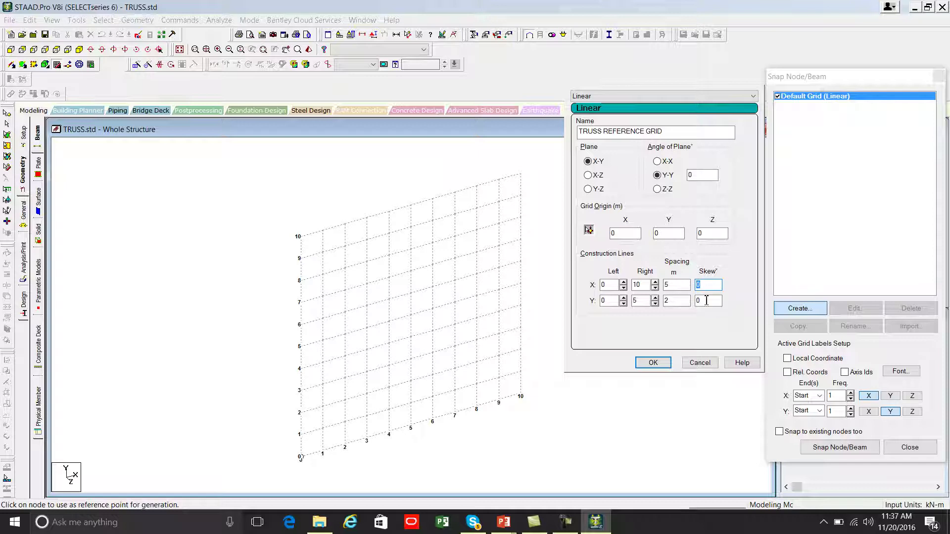
left_click(707, 301)
double_click(709, 300)
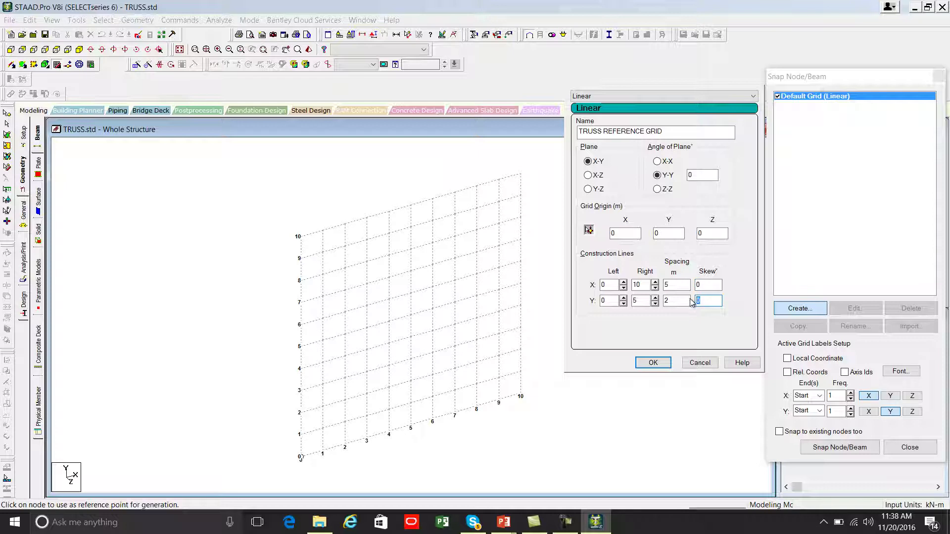
- Confirm the grid and make TRUSS REFERENCE GRID active instead of Default Grid
left_click(653, 363)
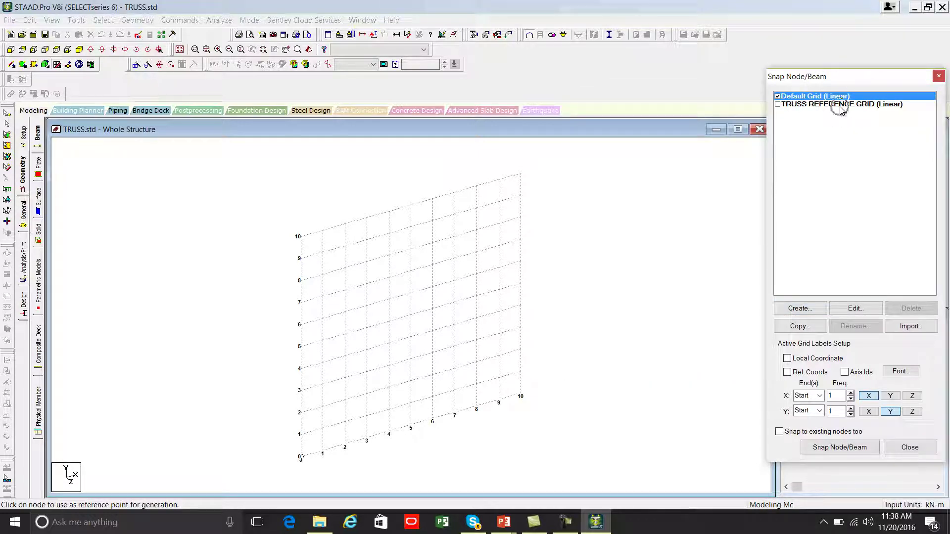
left_click(779, 105)
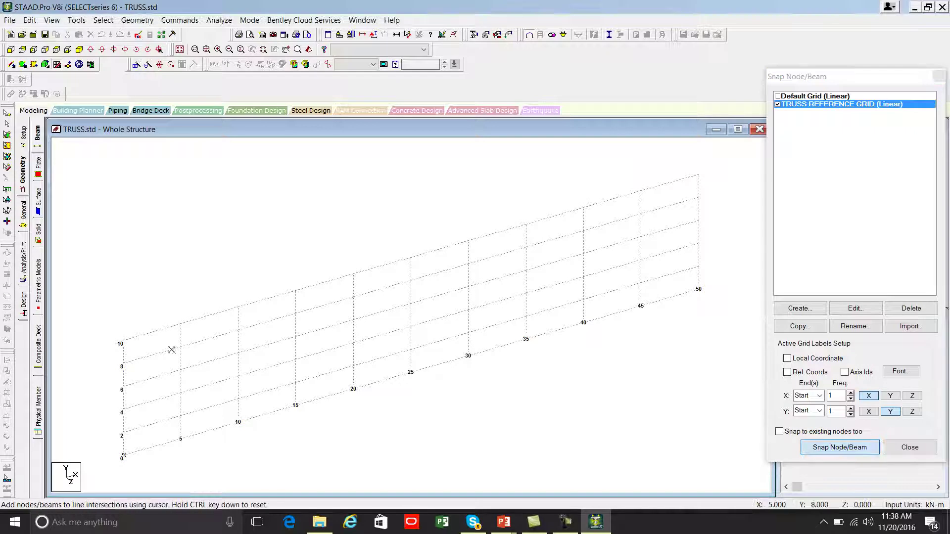
- Draw bottom-chord beams along Y = 0 from 0 to 50 m with nodes every 5 m
left_click(837, 448)
left_click(124, 455)
left_click(185, 442)
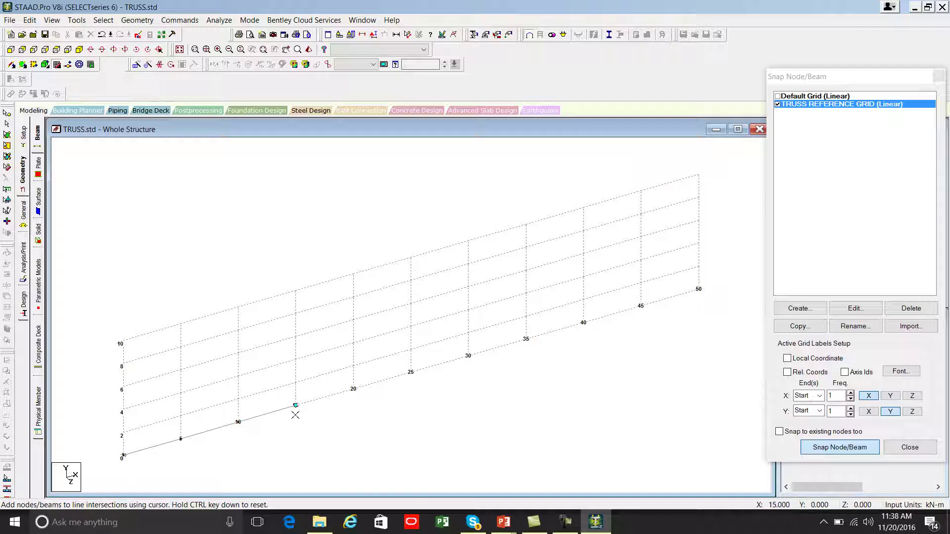
left_click(328, 411)
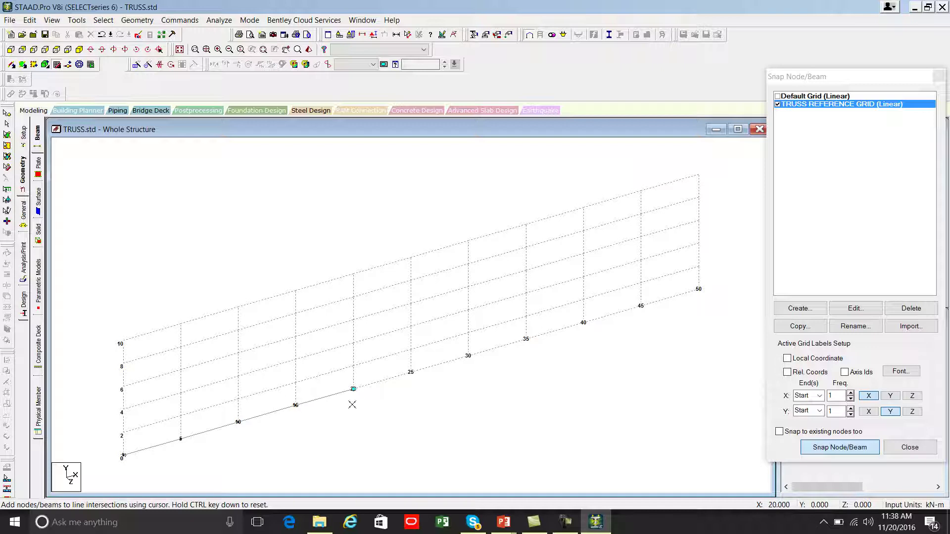
left_click(414, 380)
left_click(479, 365)
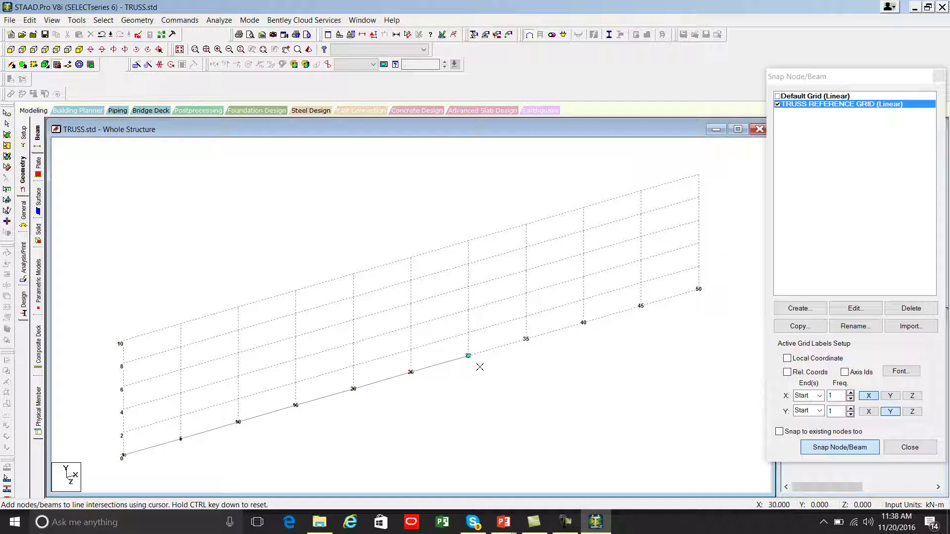
left_click(530, 348)
left_click(587, 331)
left_click(624, 321)
left_click(824, 448)
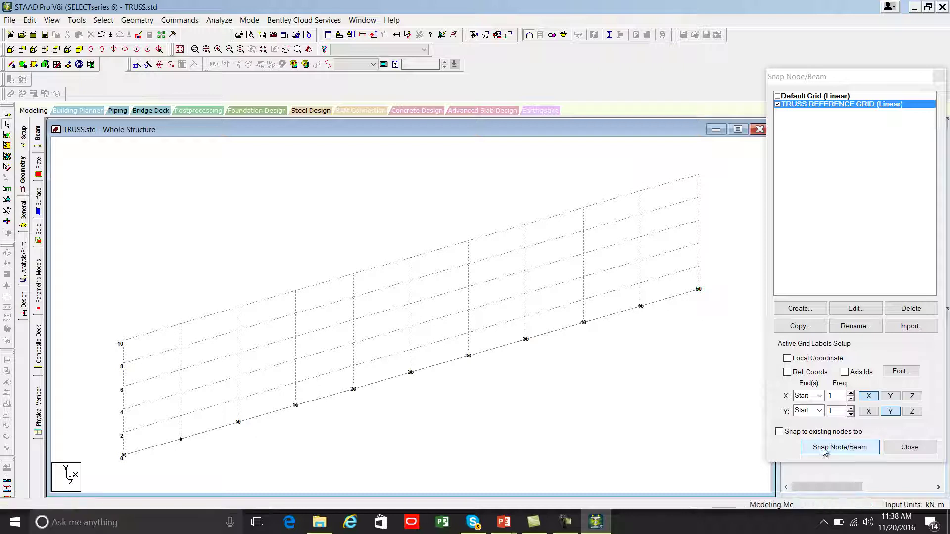
- Draw the left top chord from the 0 m support up to the apex at (25, 10)
left_click(824, 448)
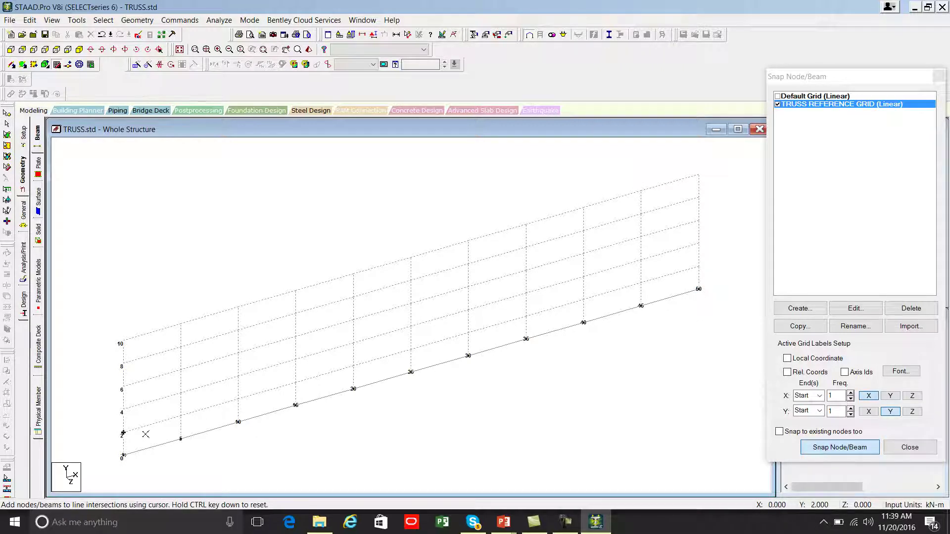
left_click(124, 456)
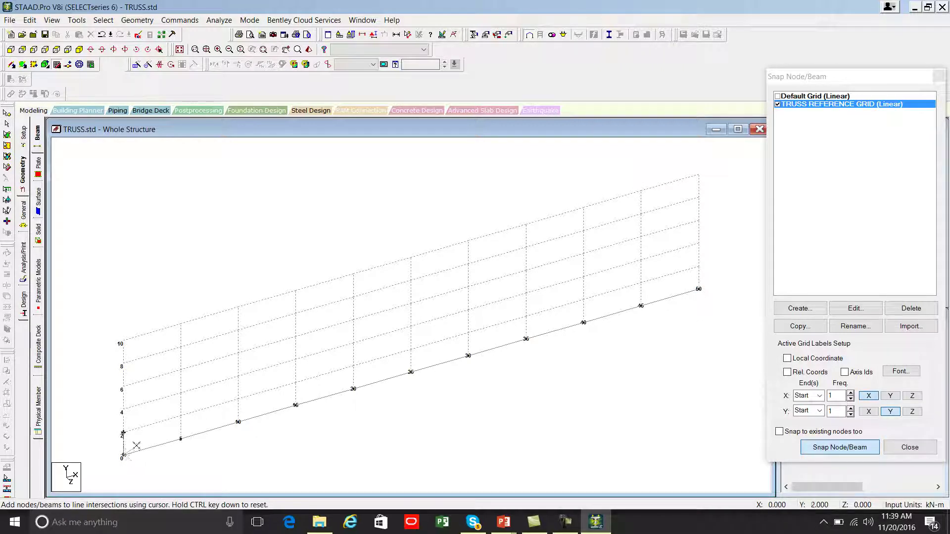
left_click(181, 416)
left_click(238, 376)
left_click(295, 338)
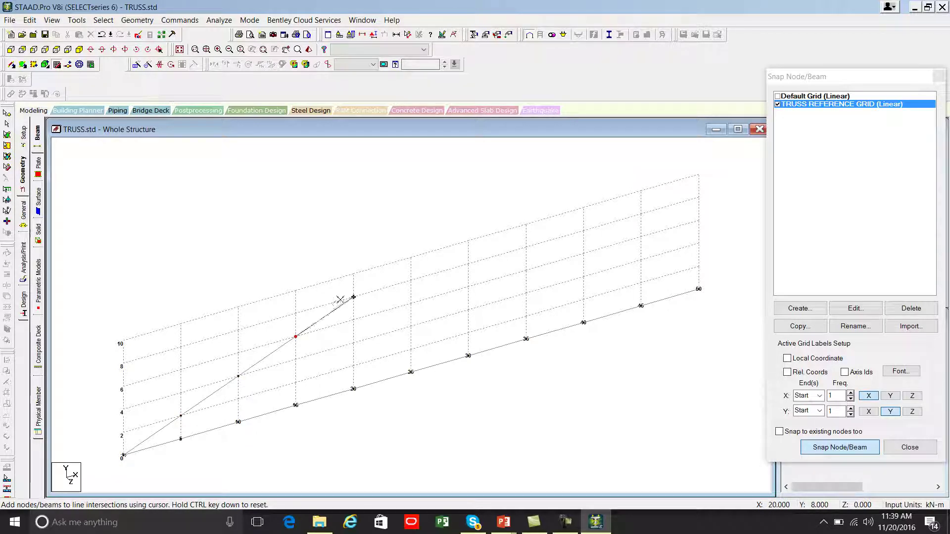
left_click(341, 298)
left_click(398, 263)
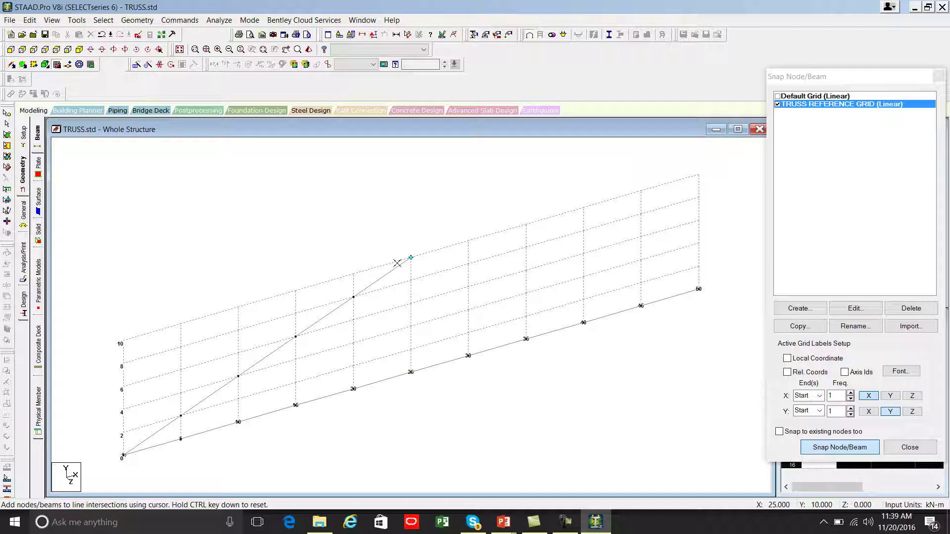
key("Escape")
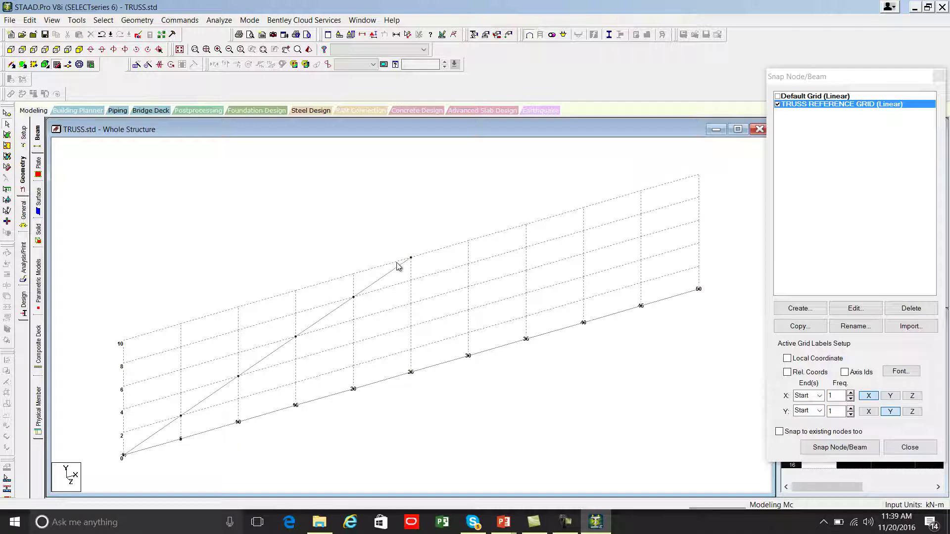
- Draw the right top chord from the 50 m support up to the same apex
left_click(824, 449)
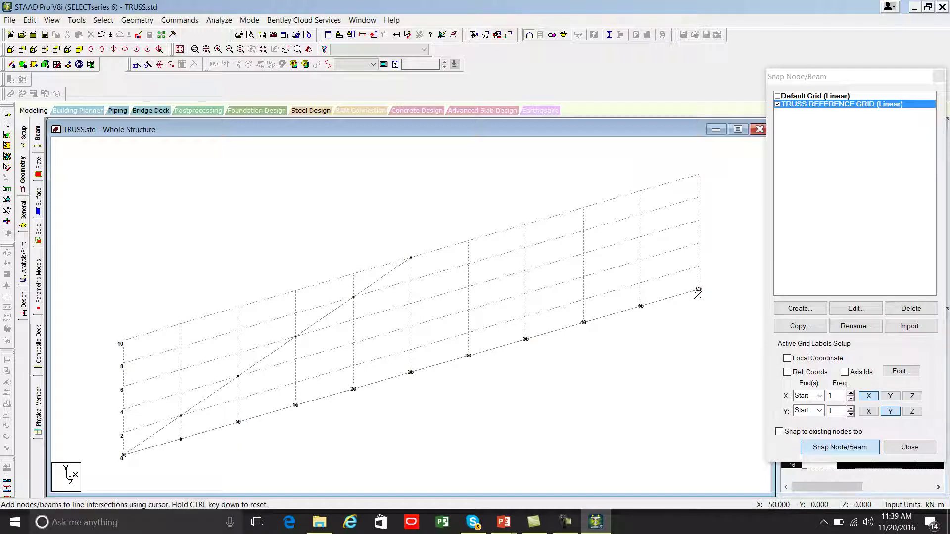
left_click(700, 290)
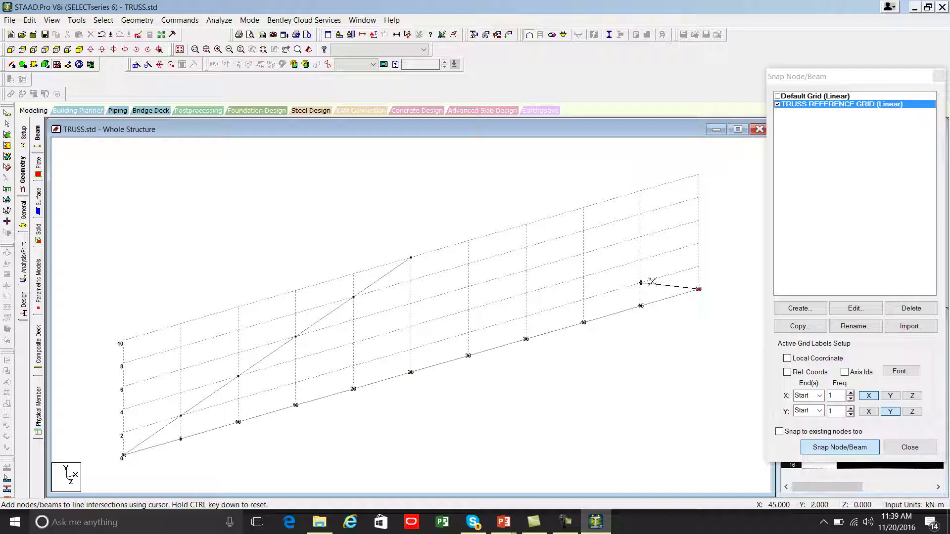
left_click(651, 281)
left_click(585, 274)
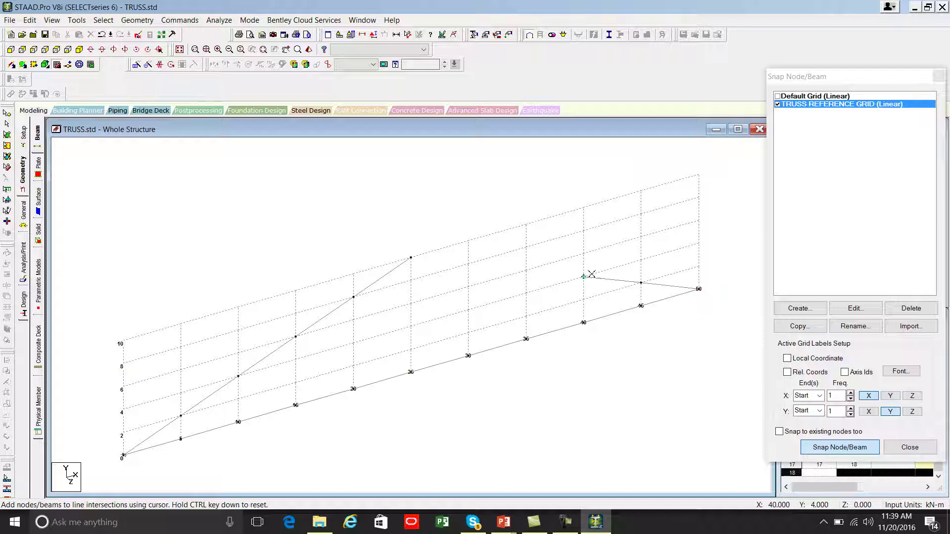
left_click(542, 266)
left_click(485, 261)
left_click(430, 257)
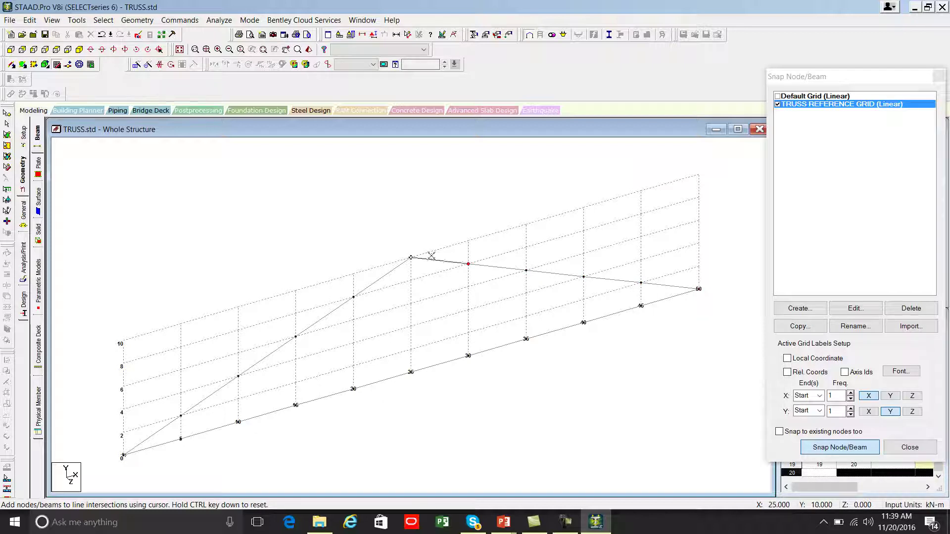
key("Escape")
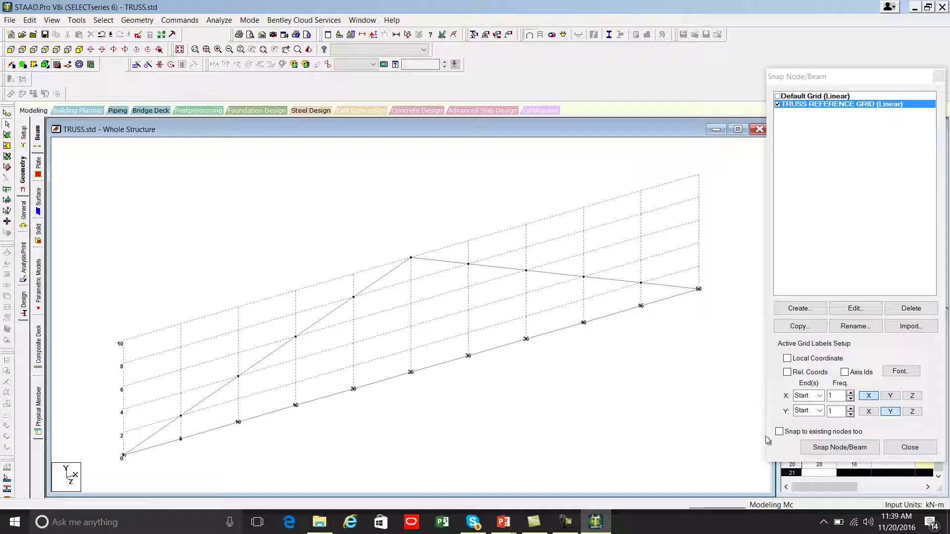
- Add vertical posts joining the bottom-chord nodes to the top chords above them
left_click(821, 448)
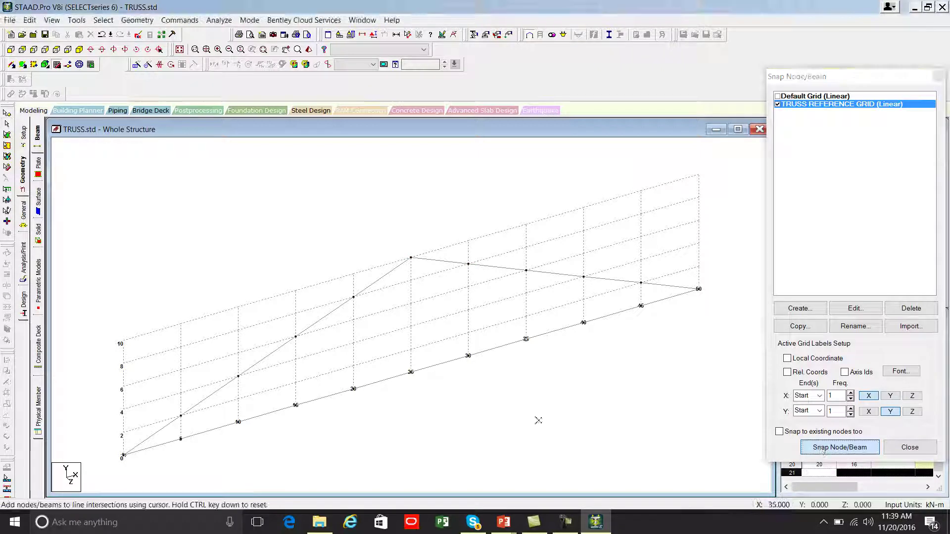
key("Escape")
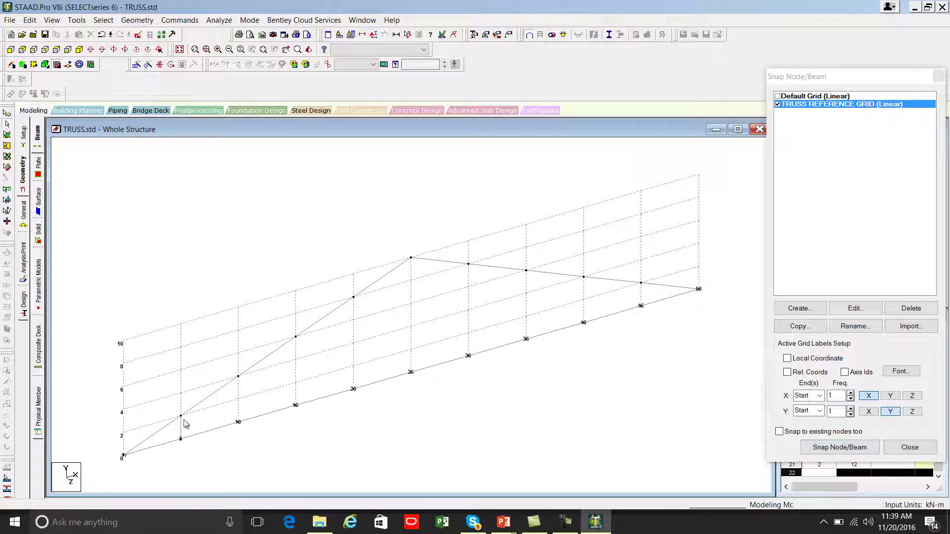
left_click(843, 448)
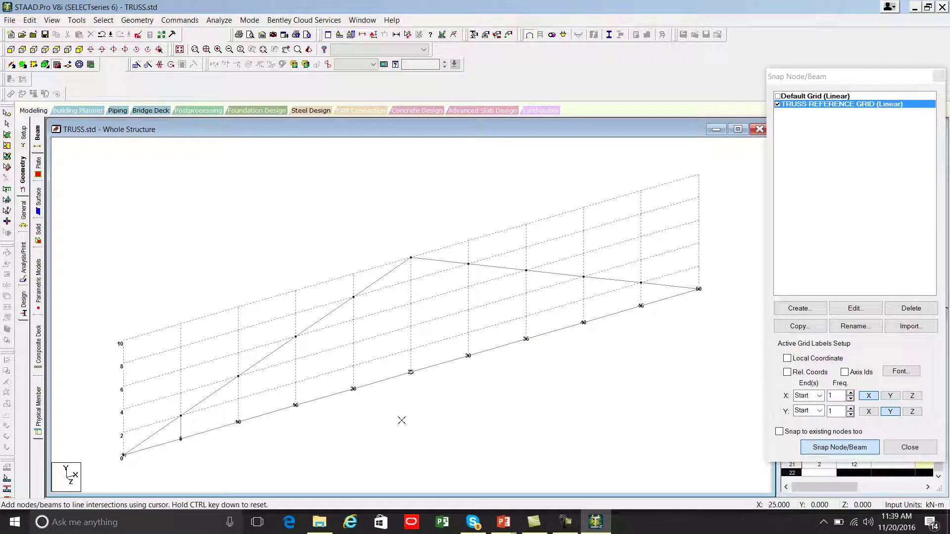
left_click(239, 393)
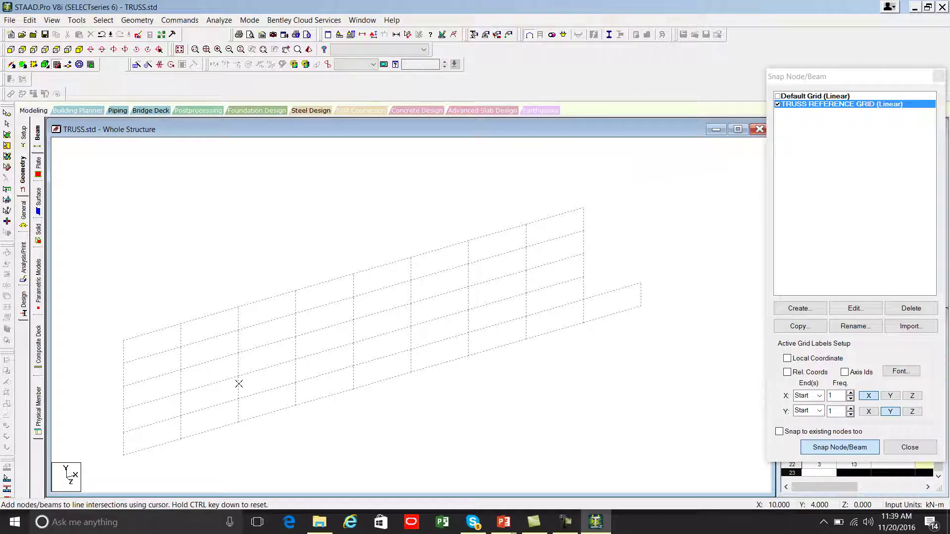
left_click(861, 451)
left_click(861, 451)
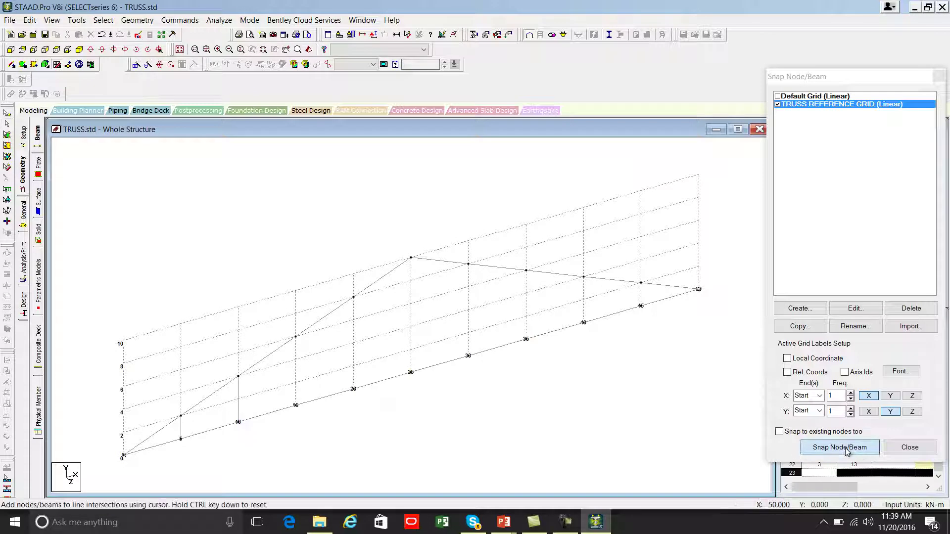
left_click(300, 369)
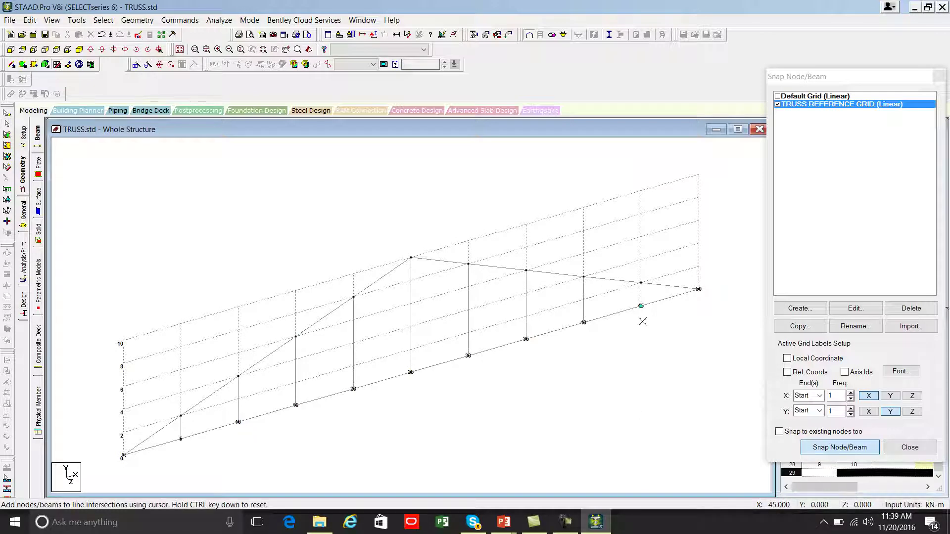
left_click(641, 283)
key("Escape")
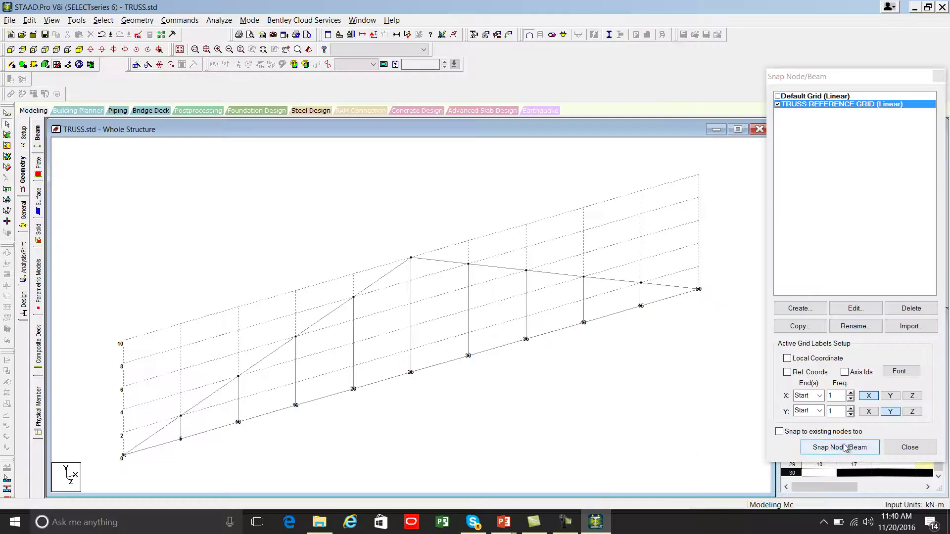
- Add left-half diagonals from top nodes at 5, 10, 15, 20 m to bottom nodes 10, 15, 20, 25 m
left_click(846, 448)
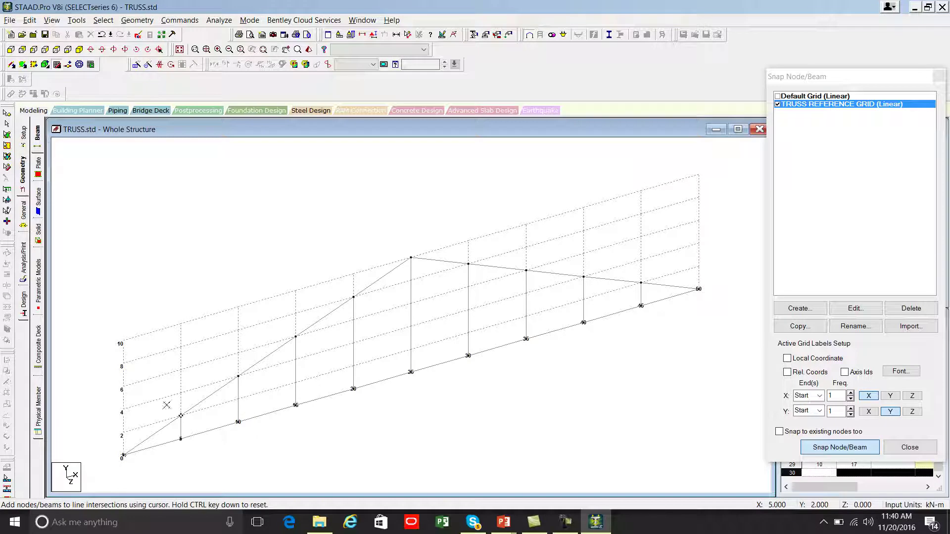
left_click(181, 415)
left_click(238, 422)
key("Escape")
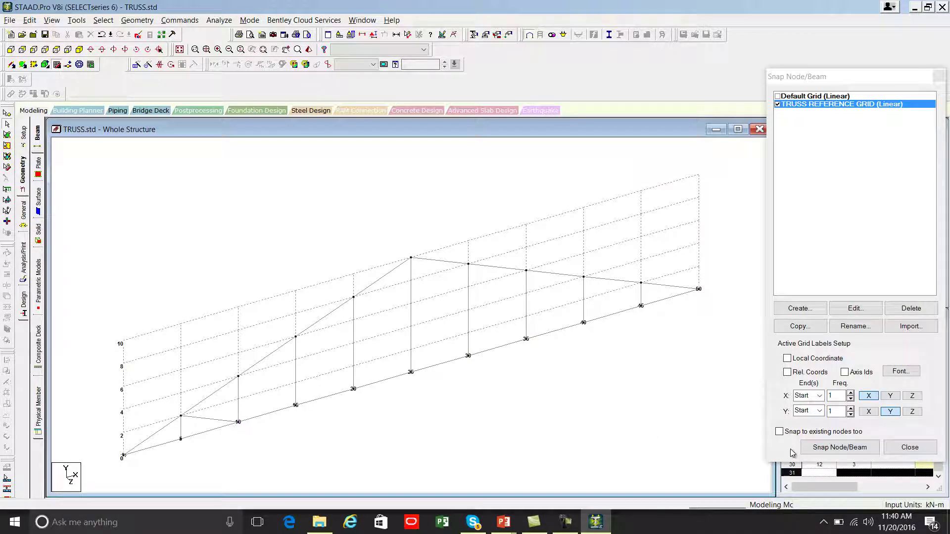
left_click(824, 448)
left_click(253, 382)
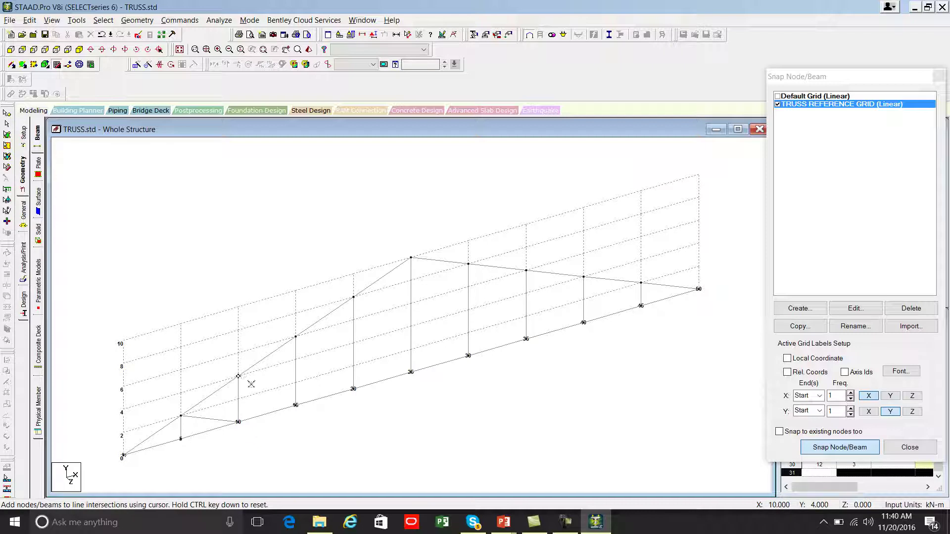
left_click(293, 406)
key("Escape")
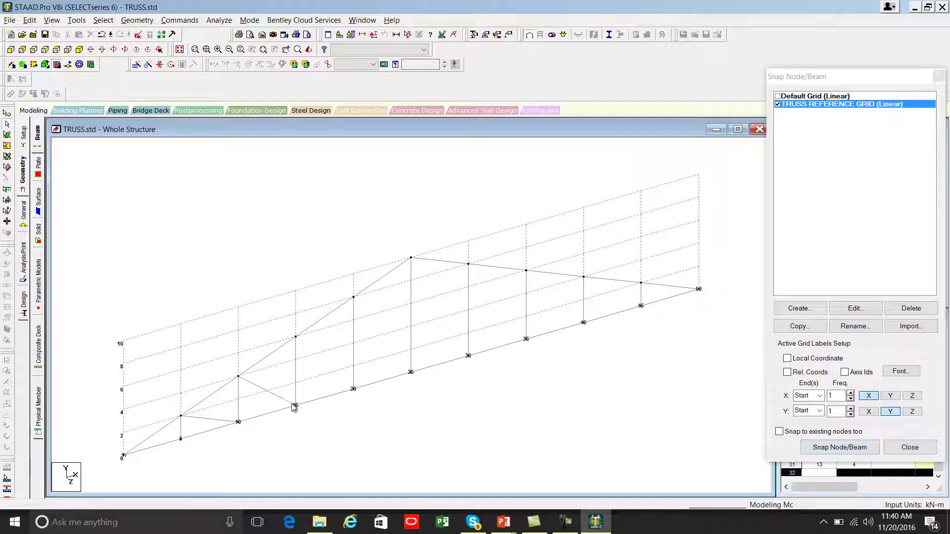
left_click(804, 446)
left_click(296, 337)
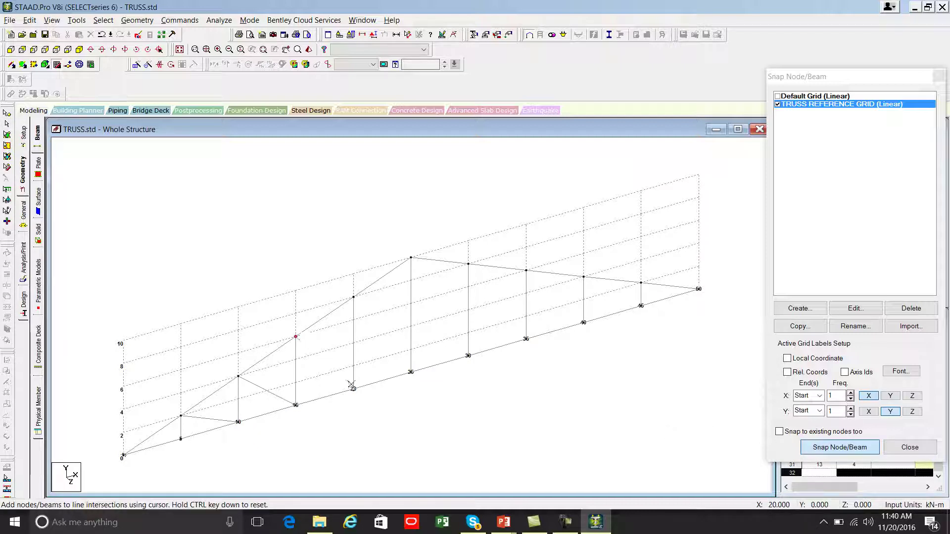
left_click(353, 389)
left_click(813, 452)
left_click(813, 451)
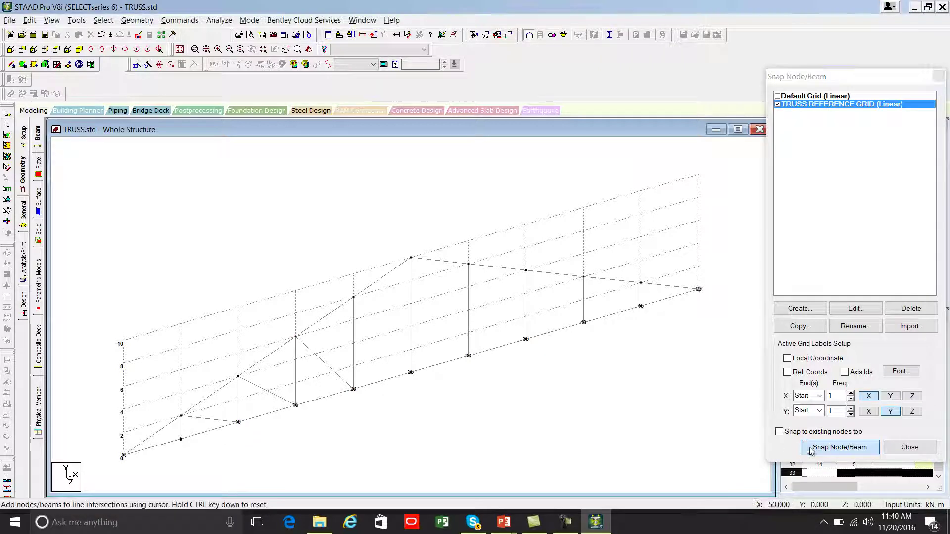
left_click(353, 297)
left_click(410, 372)
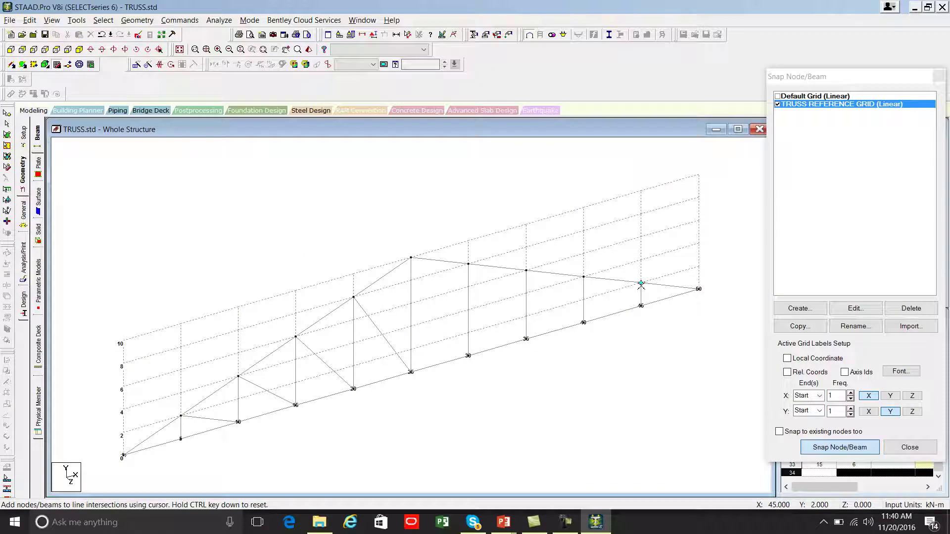
- Add right-half diagonals from top nodes at 45, 40, 35, 30 m to bottom nodes 40, 35, 30, 25 m
left_click(598, 316)
key("Escape")
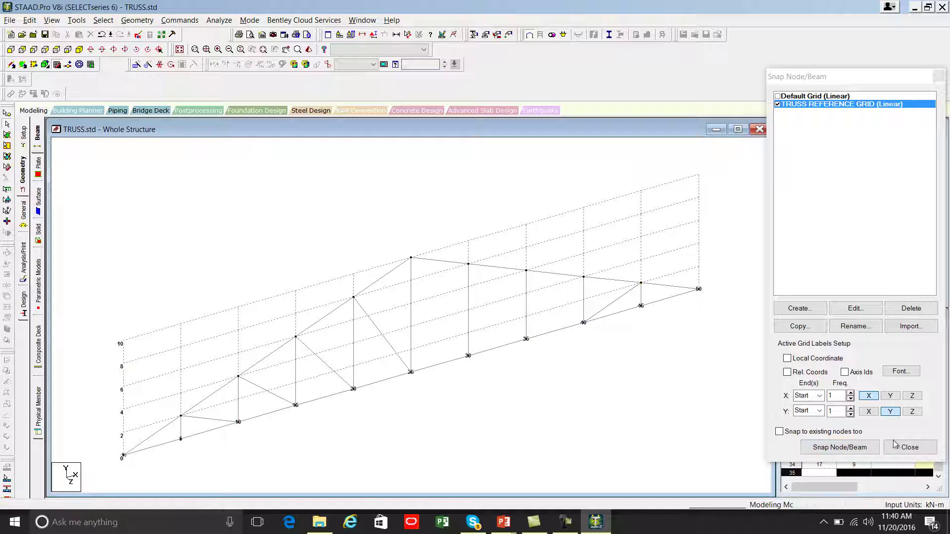
left_click(853, 448)
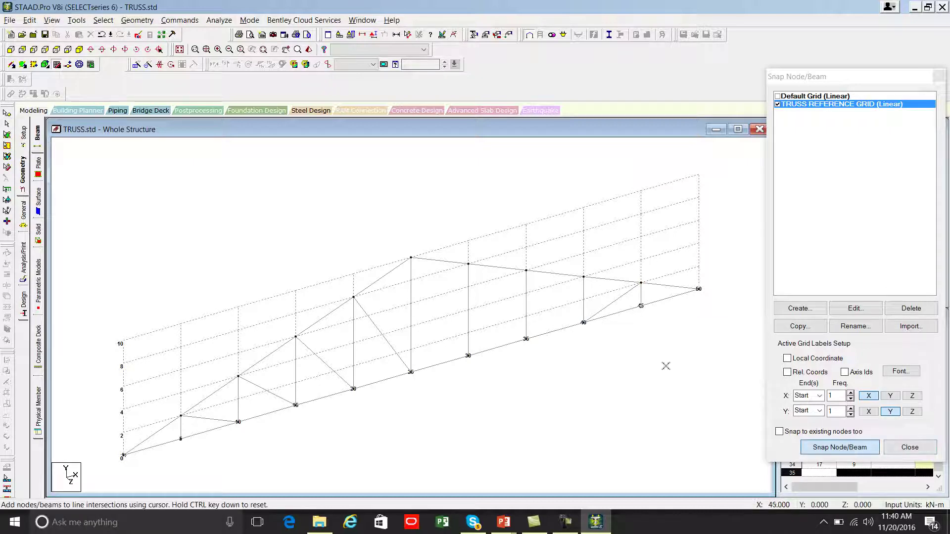
left_click(588, 285)
left_click(539, 335)
key("Escape")
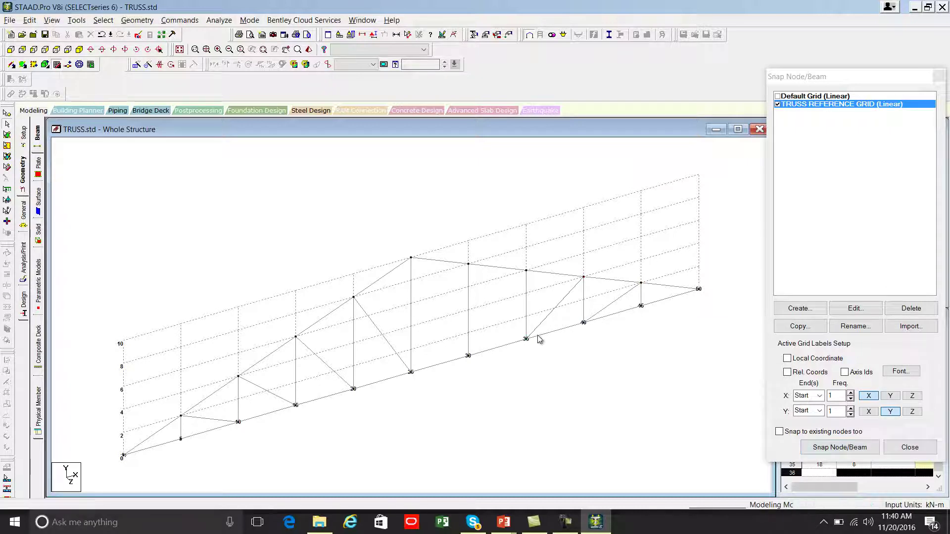
left_click(840, 448)
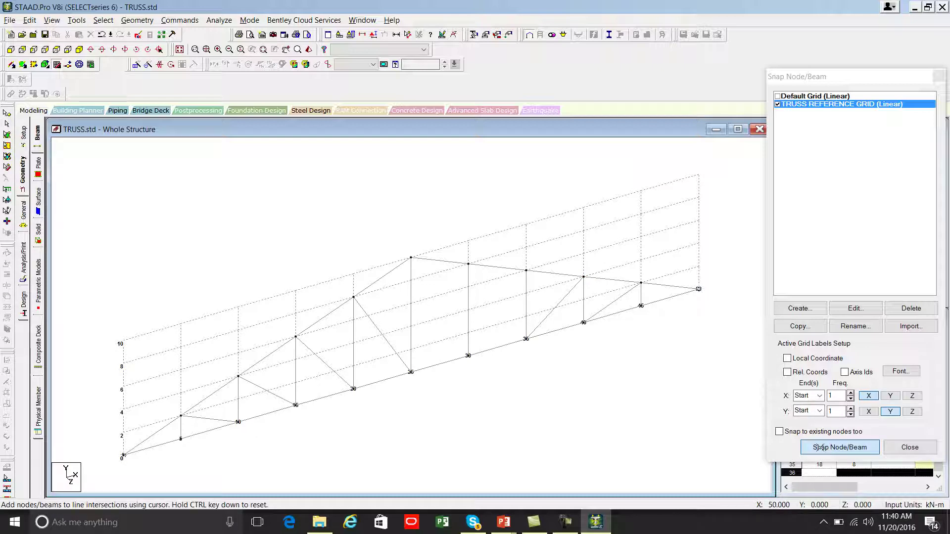
left_click(529, 279)
left_click(476, 349)
key("Escape")
left_click(840, 447)
left_click(466, 266)
left_click(425, 370)
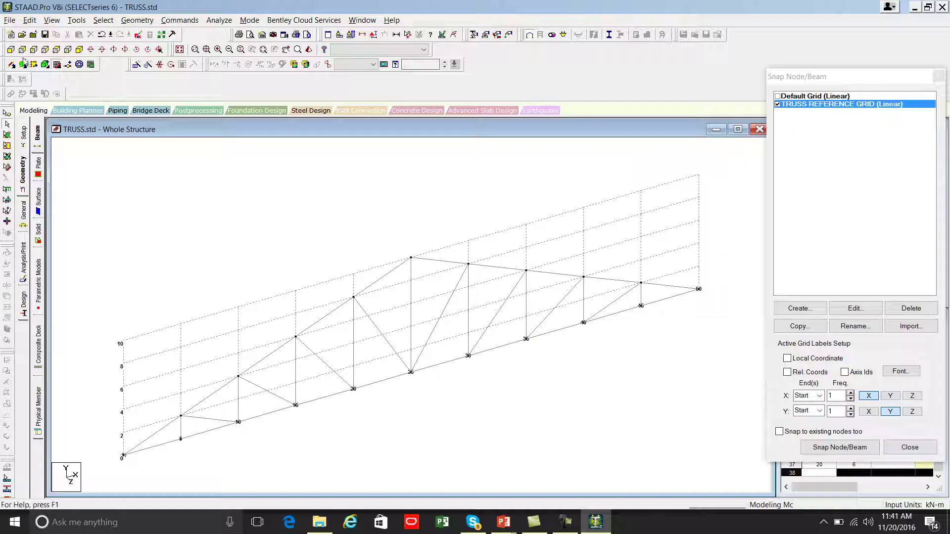
- Show the truss in front view and close the Snap Node/Beam grid
left_click(11, 50)
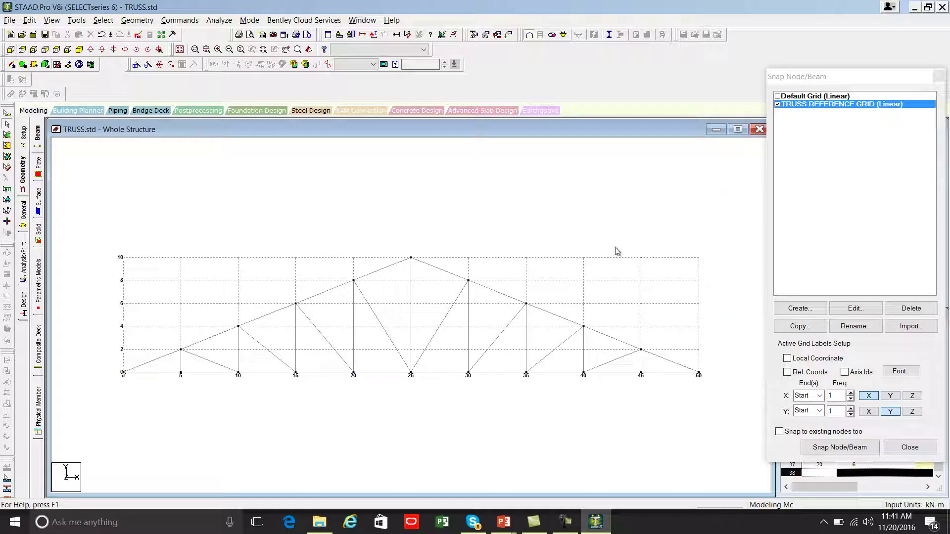
left_click(650, 280)
left_click(938, 77)
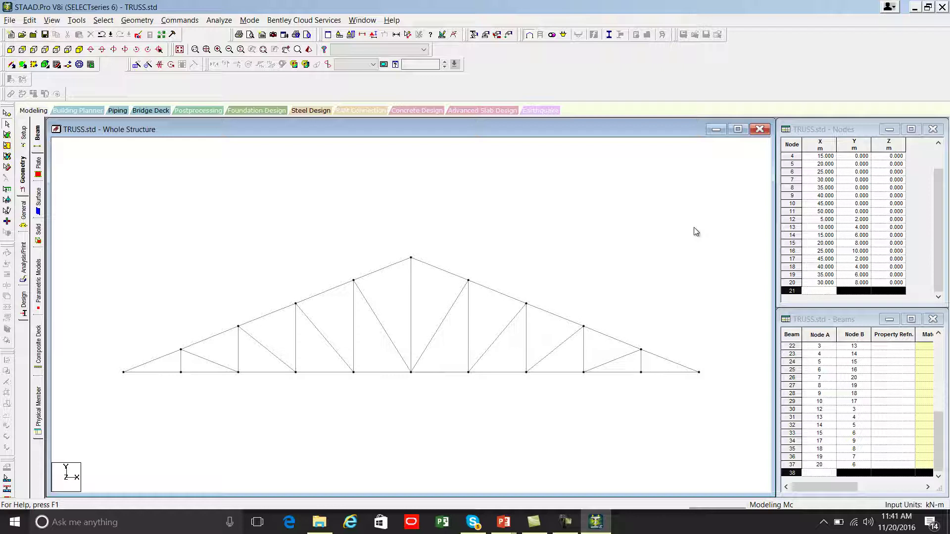
- Label all node numbers and beam numbers 1–37, switch to isometric view, and accept Auto Save
key("shift+n")
key("shift+b")
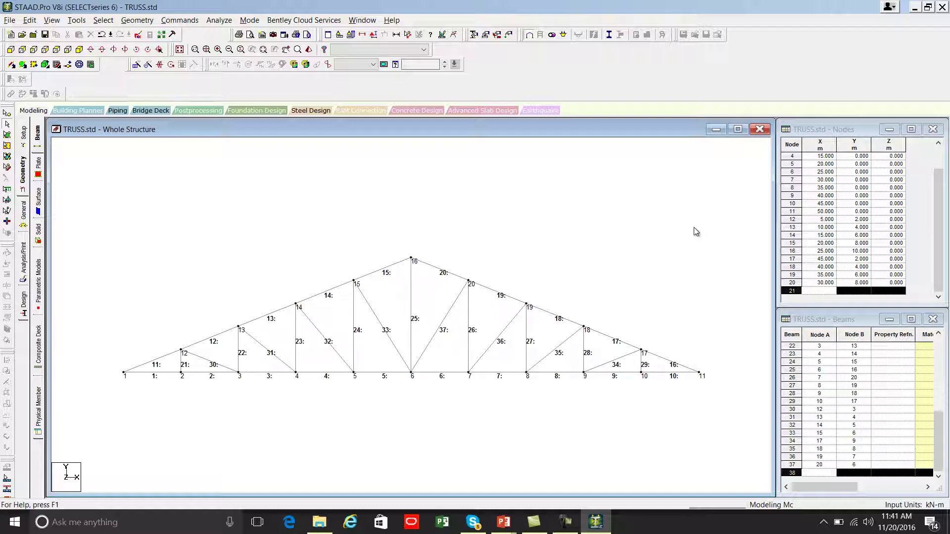
left_click(79, 50)
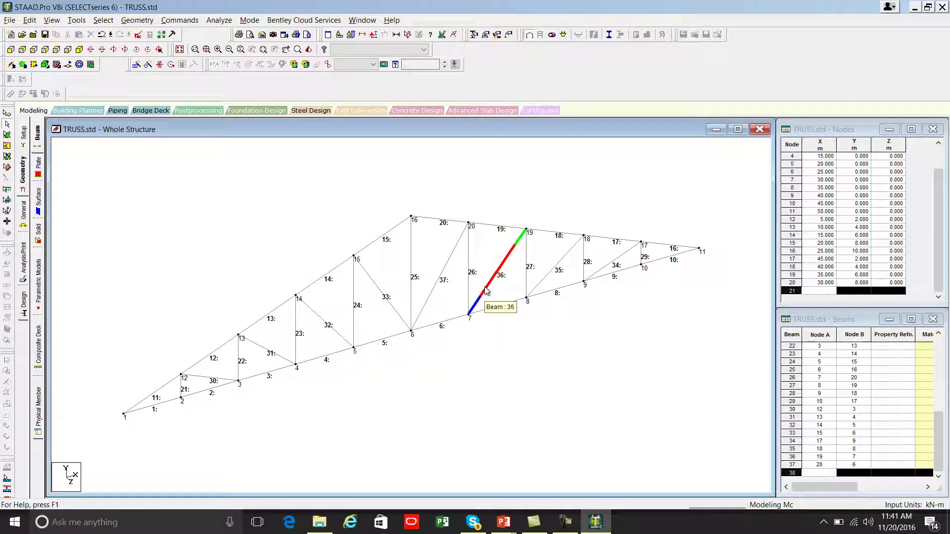
left_click(468, 289)
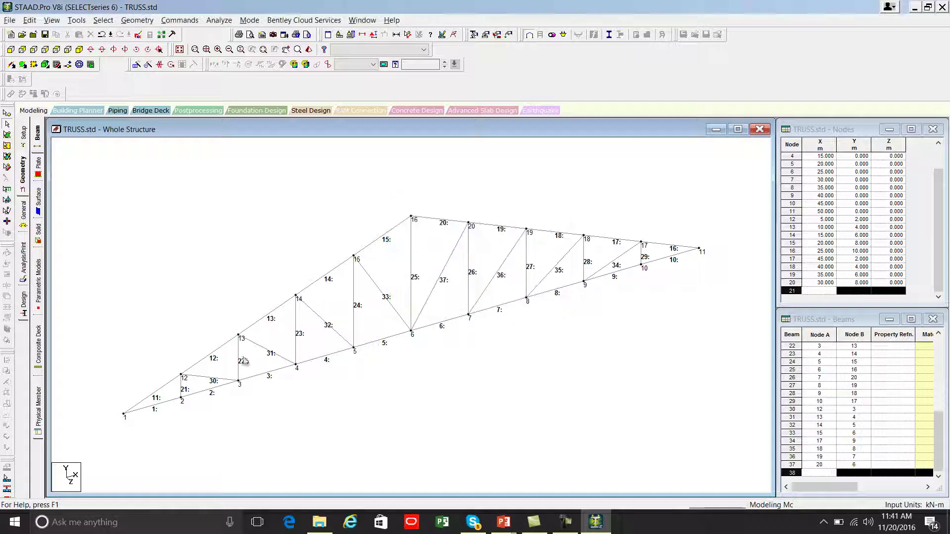